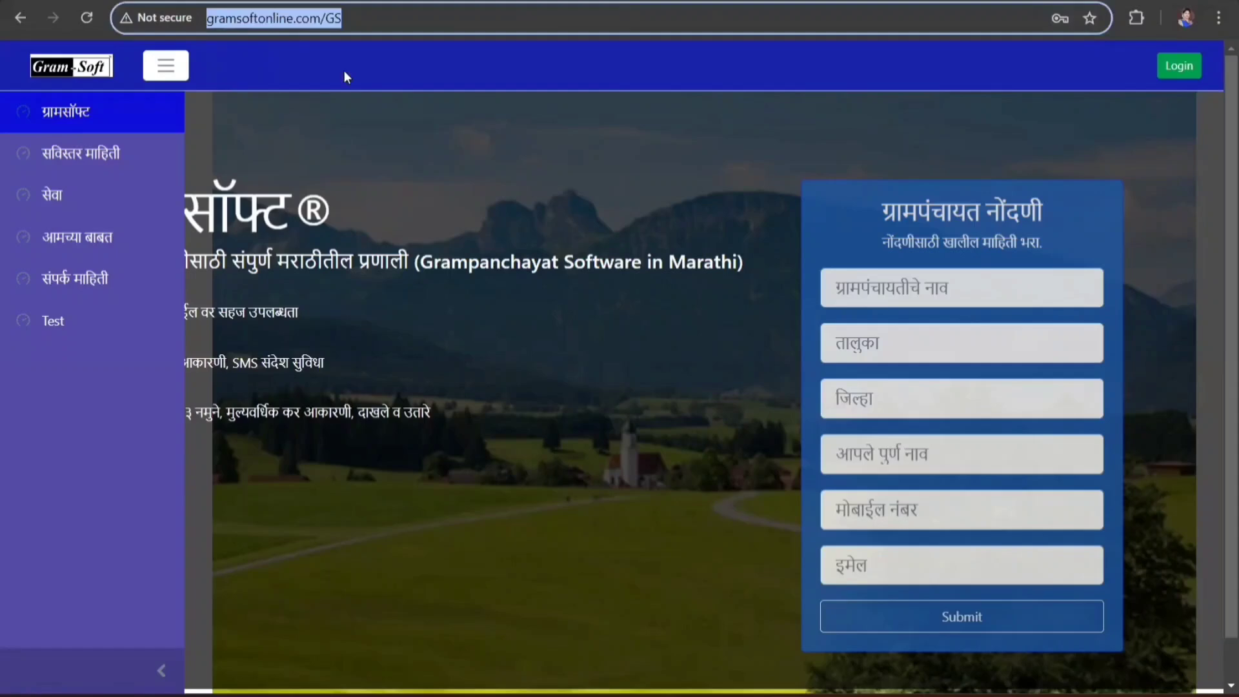
- Sign in to Gram-Soft with the saved panchayat login account
left_click(391, 18)
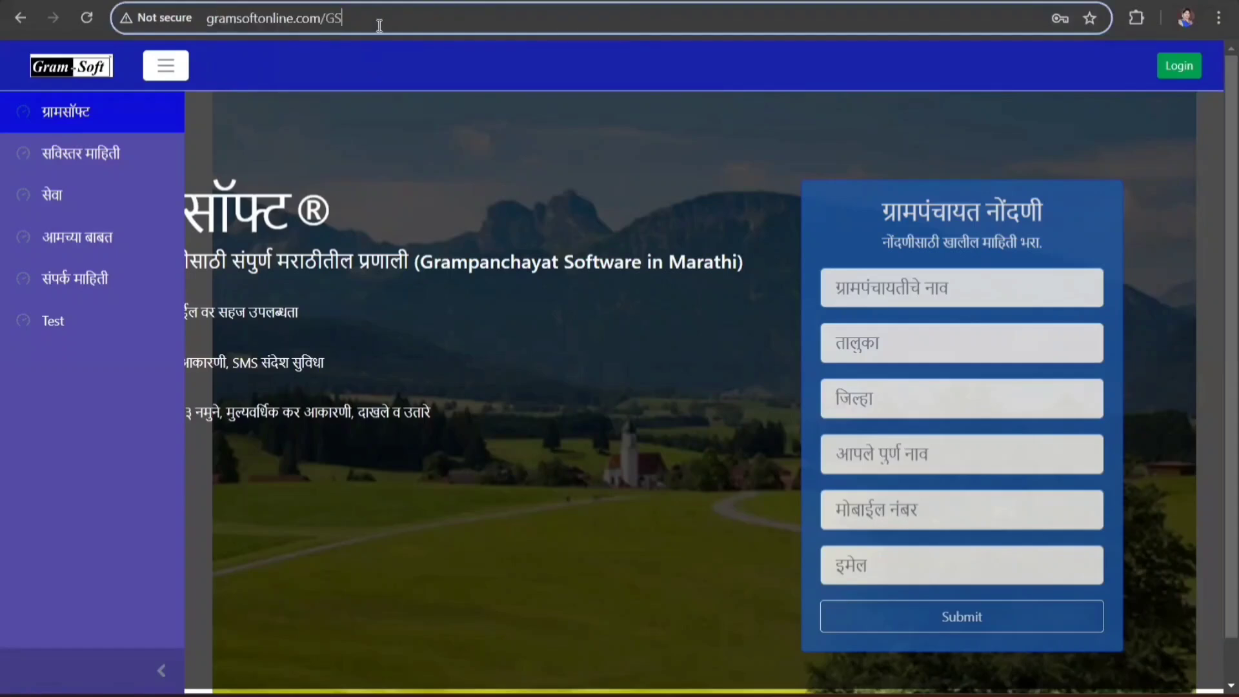
left_click(1189, 70)
left_click(741, 311)
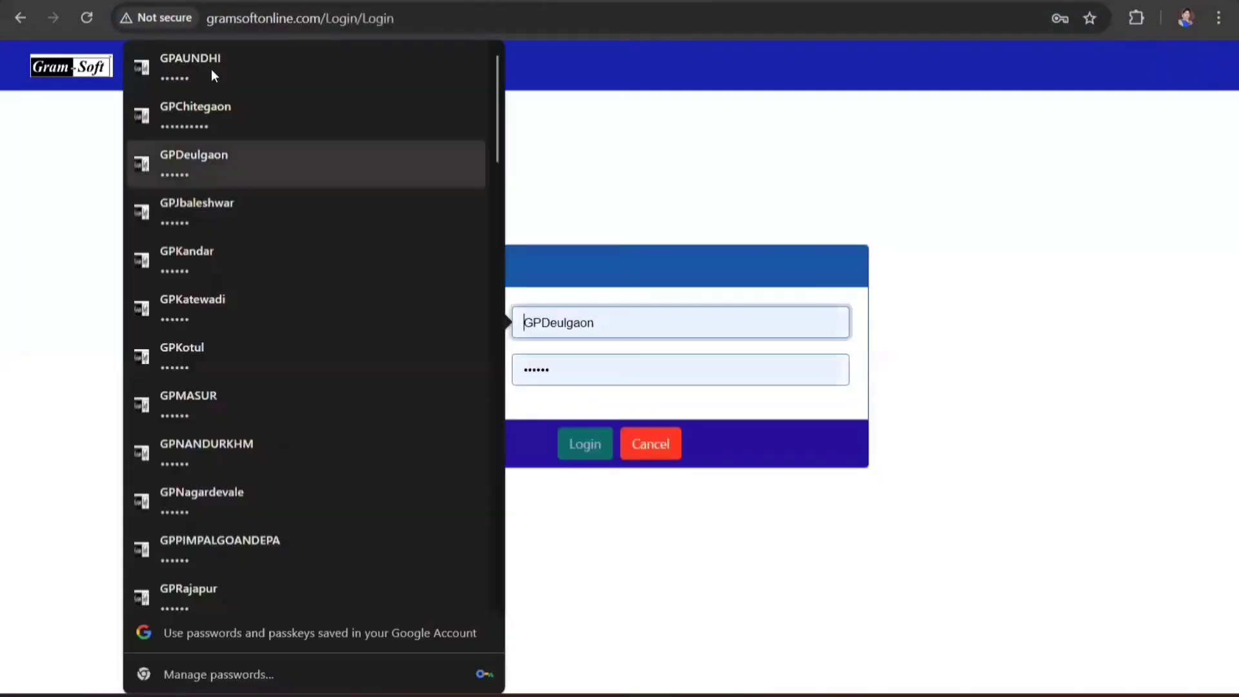
left_click(207, 64)
left_click(584, 444)
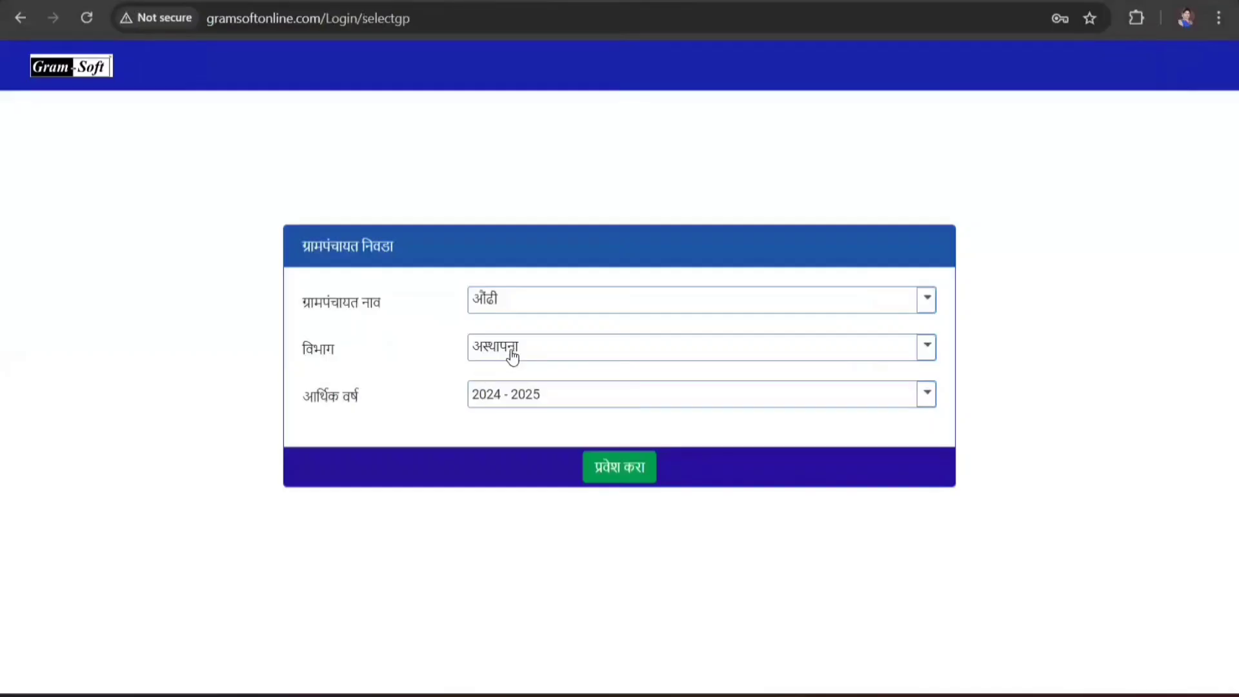
- Enter औंढी gram panchayat, department अस्थापना, financial year 2024 - 2025
left_click(510, 353)
left_click(506, 381)
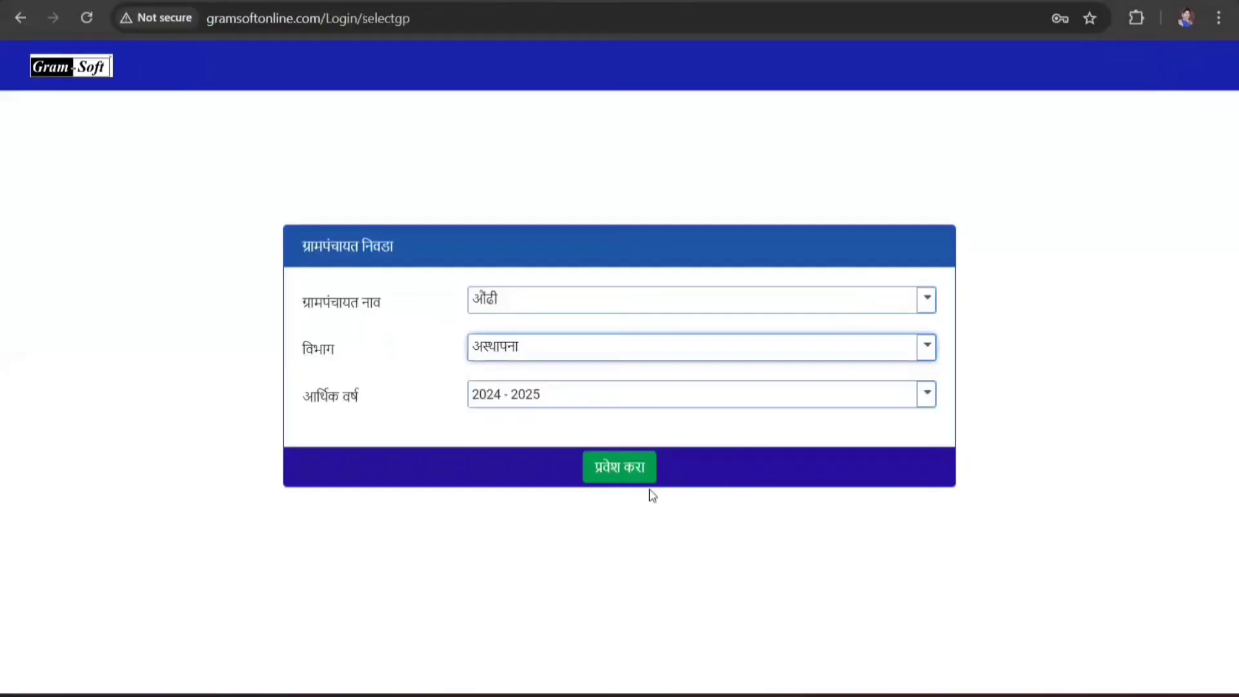
left_click(620, 469)
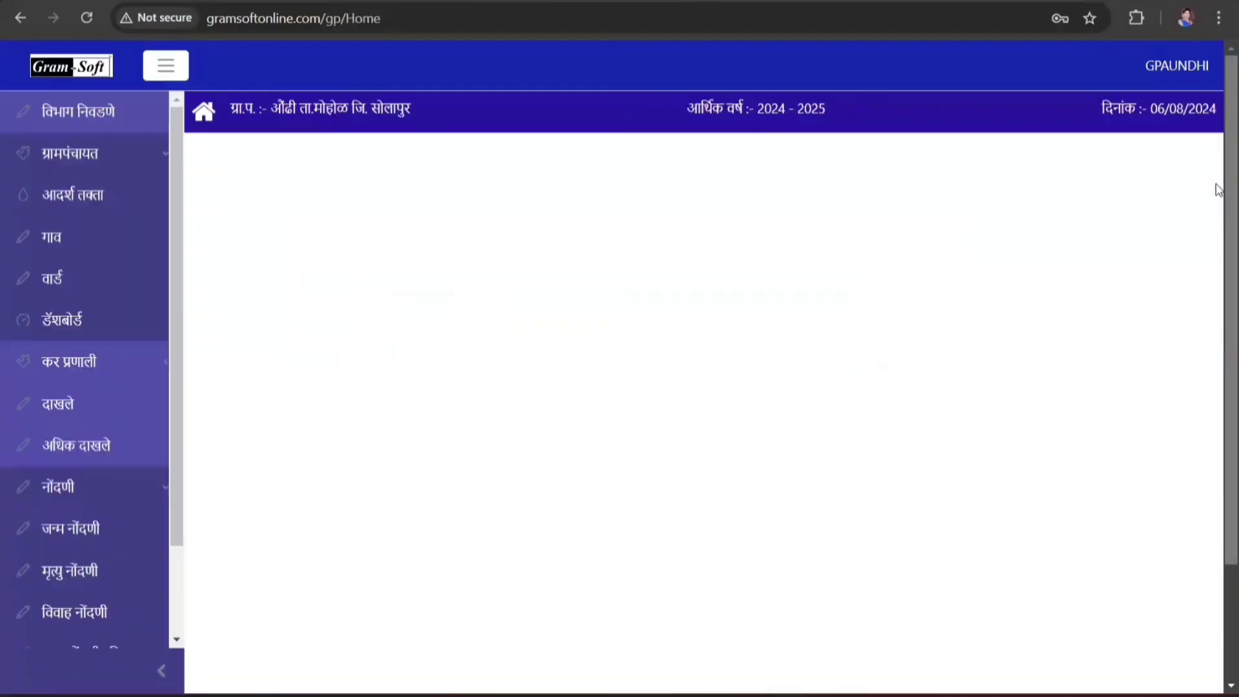
- Create a new जन्म नोंदणी with registration number 1 and registration date 06/08/2024
left_click(116, 545)
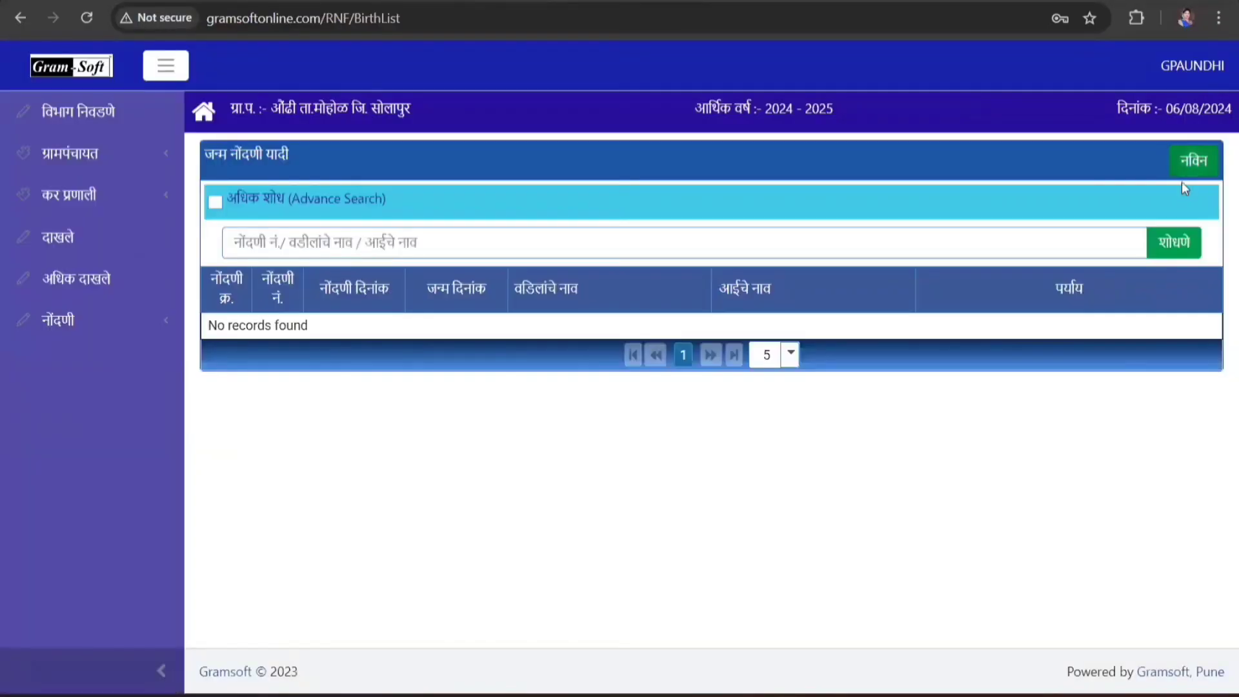
left_click(1196, 165)
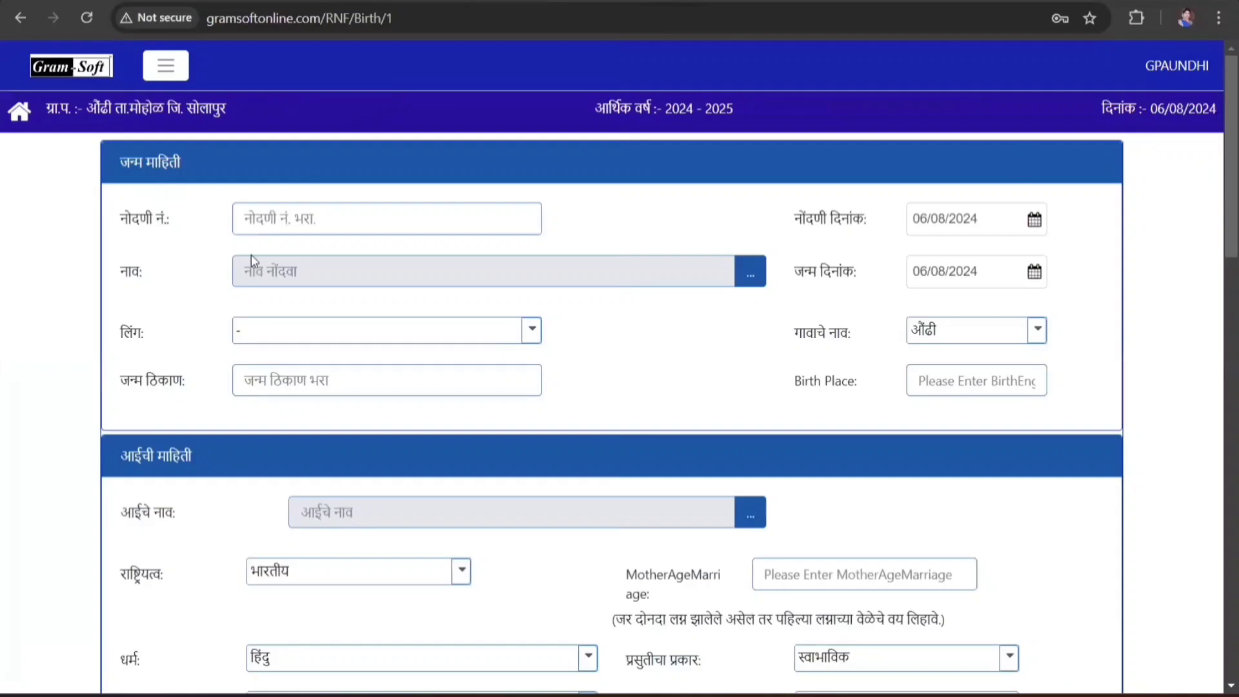
left_click(341, 225)
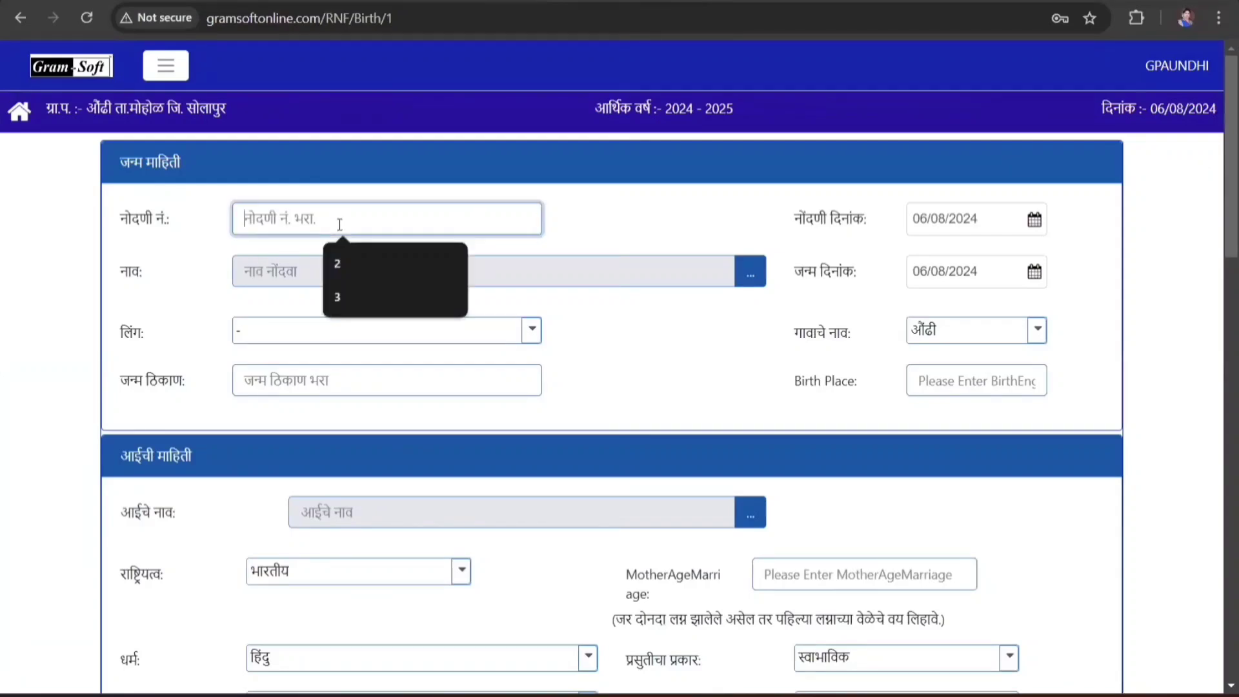
type("1")
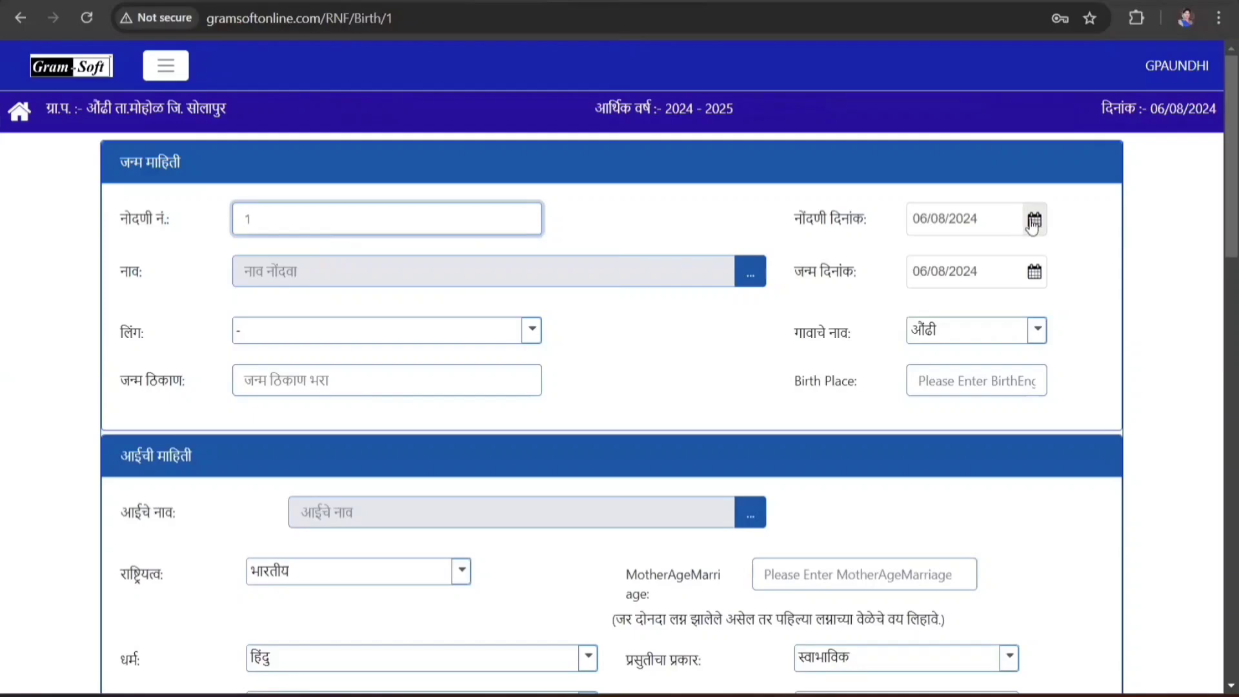
left_click(1033, 221)
left_click(956, 336)
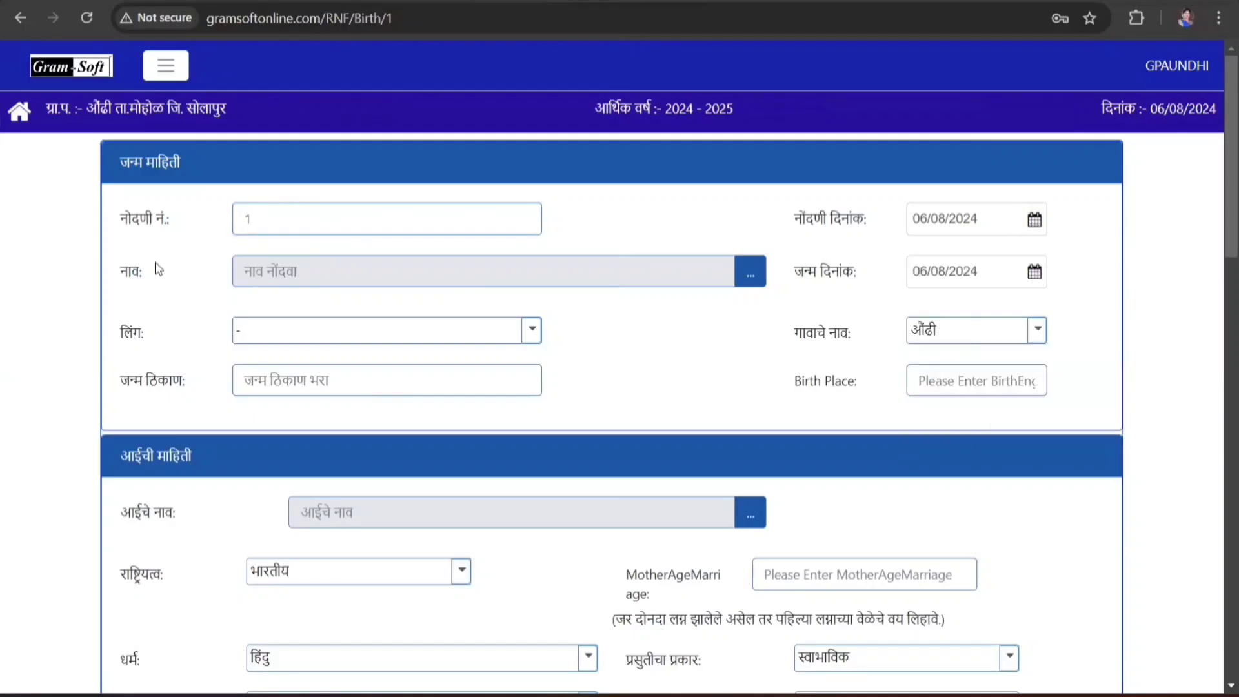
- Search people by first name and save a new person record as the child's name
left_click(750, 273)
left_click(461, 257)
type("बाळू")
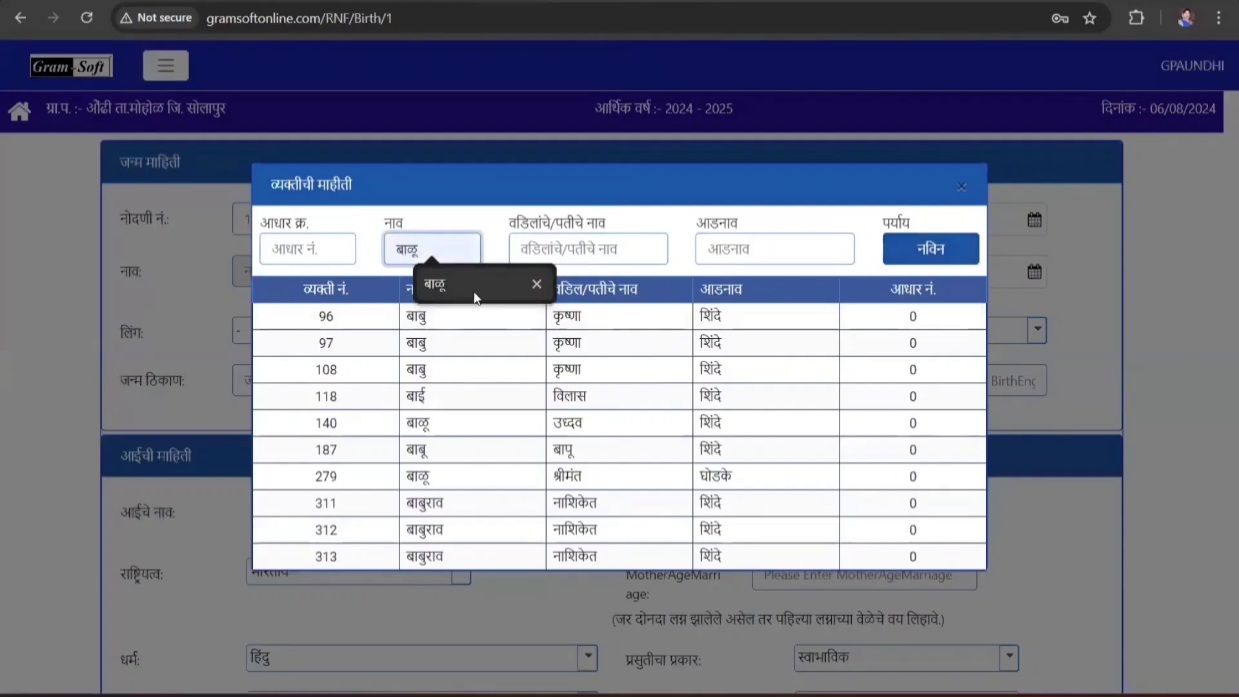
left_click(473, 289)
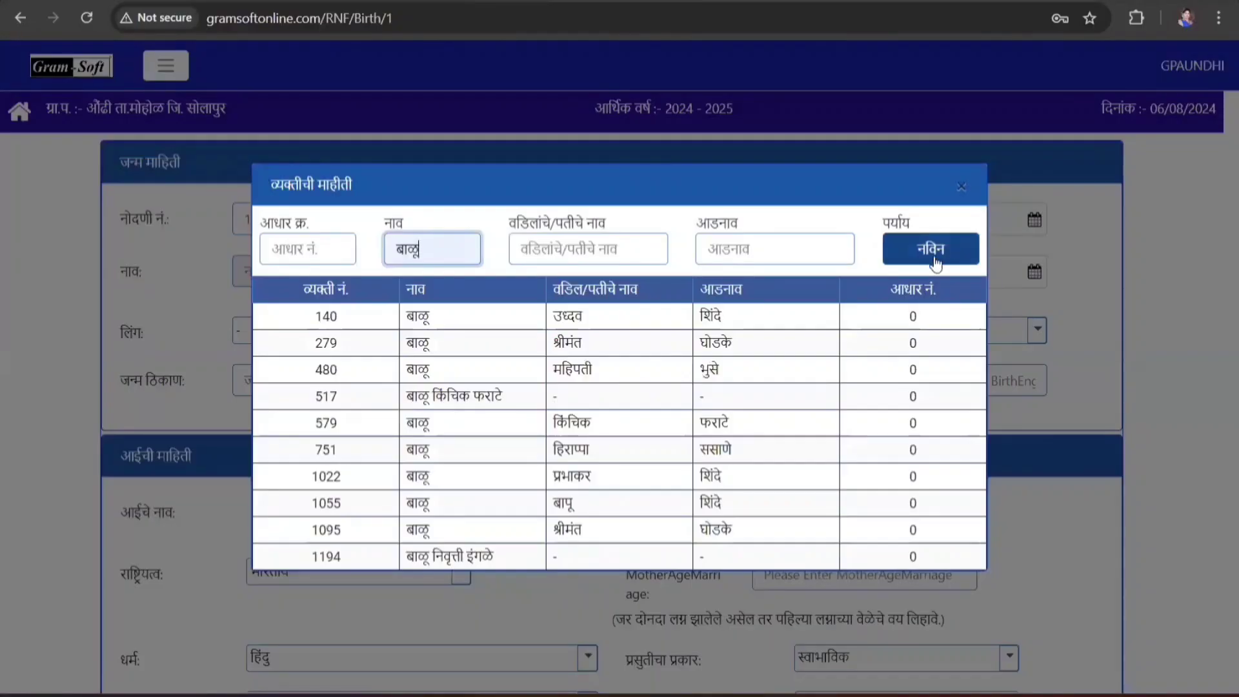
left_click(931, 249)
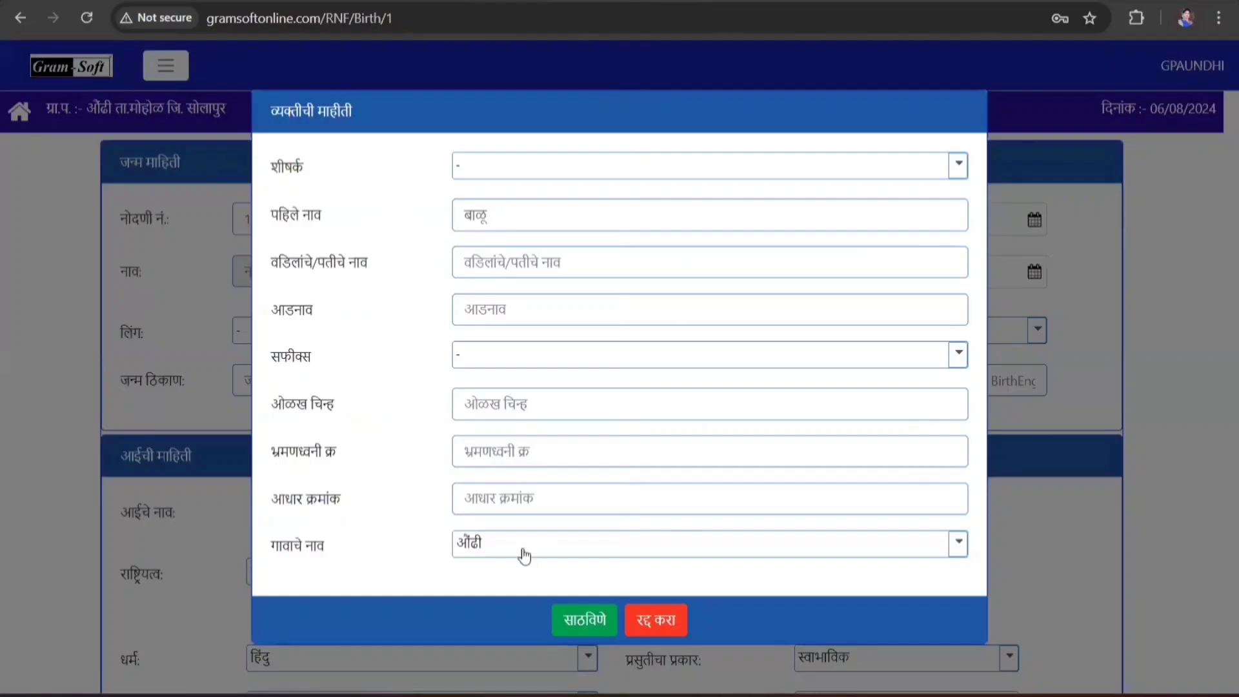
left_click(585, 619)
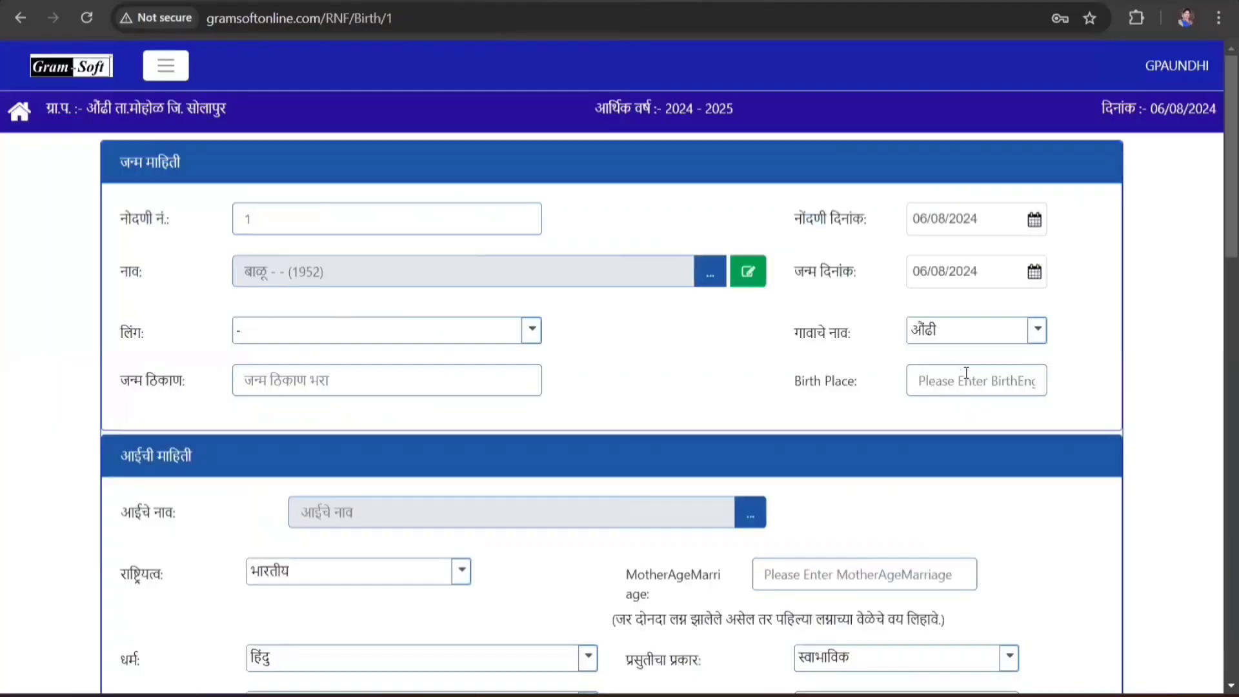
- Add the child's English name and a placeholder Aadhaar number to the person record
left_click(747, 271)
left_click(813, 205)
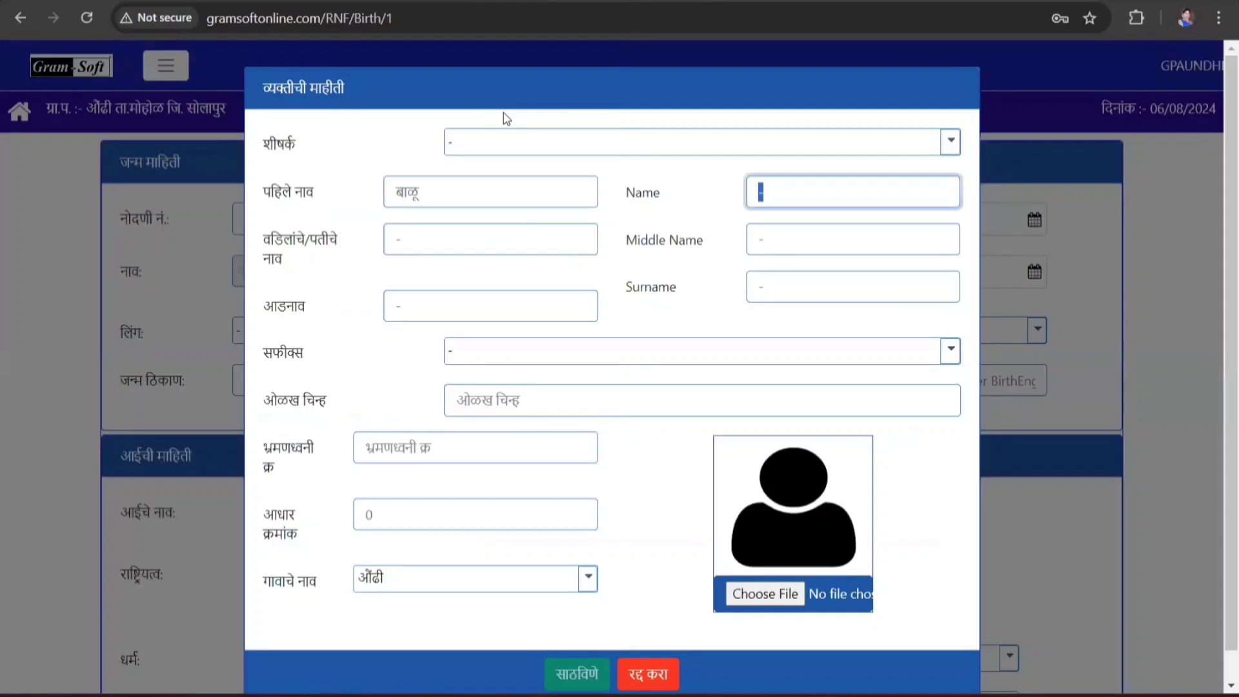
type("Balu")
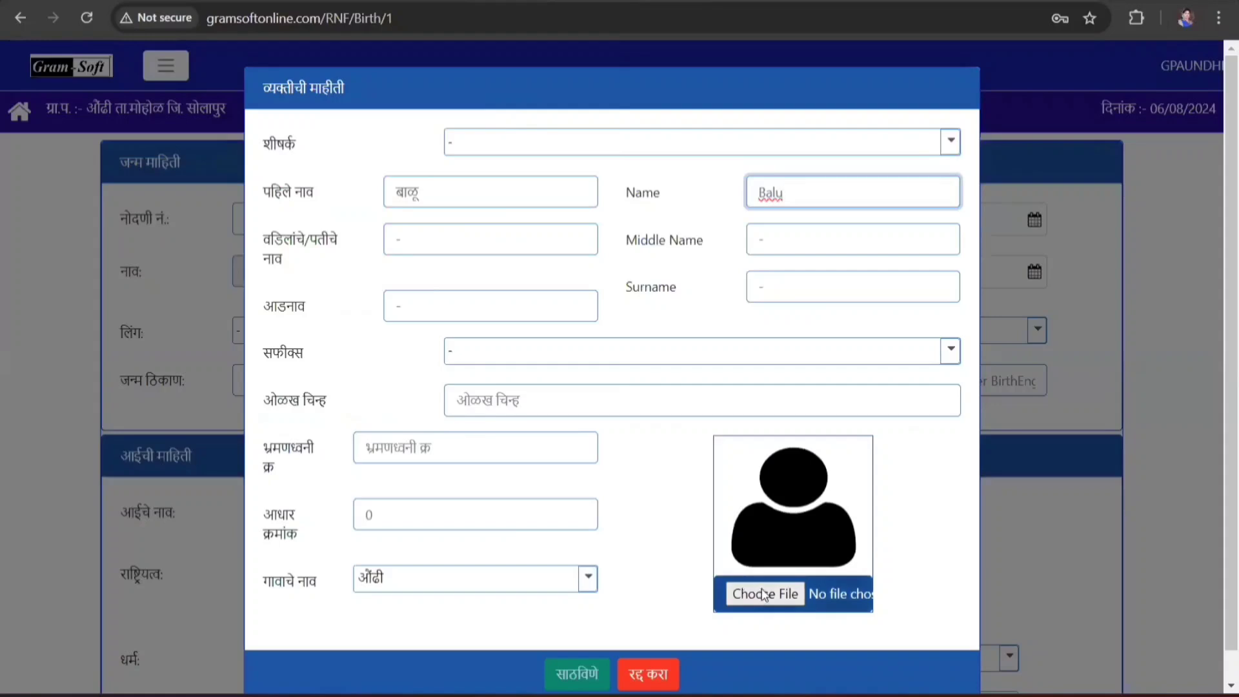
left_click(407, 514)
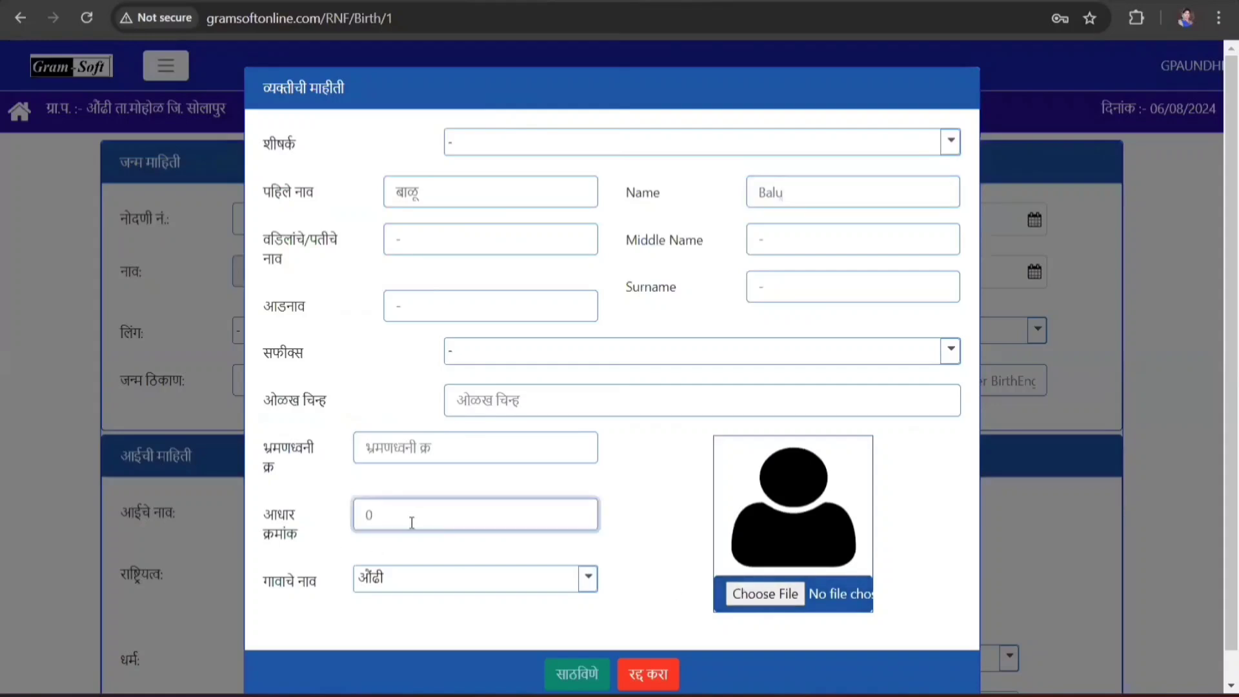
type("000000000000")
left_click(576, 673)
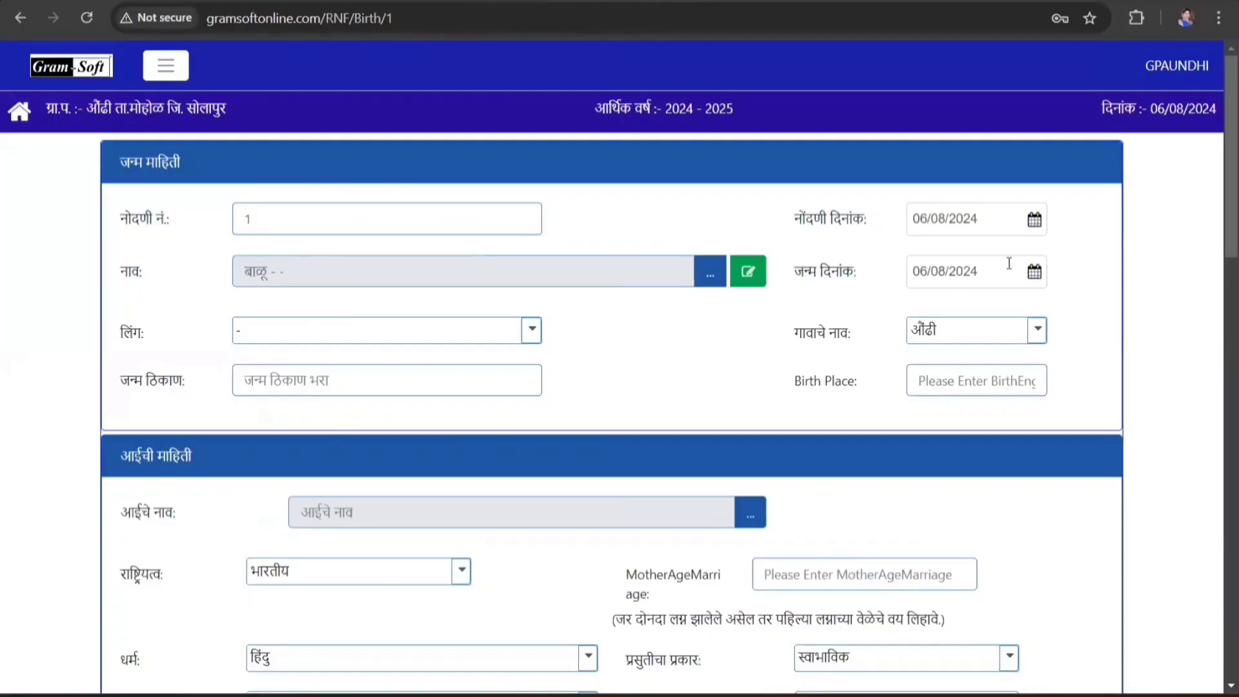
- Set the child's birth date to 01/08/2024 and sex to पुरुष
left_click(1034, 278)
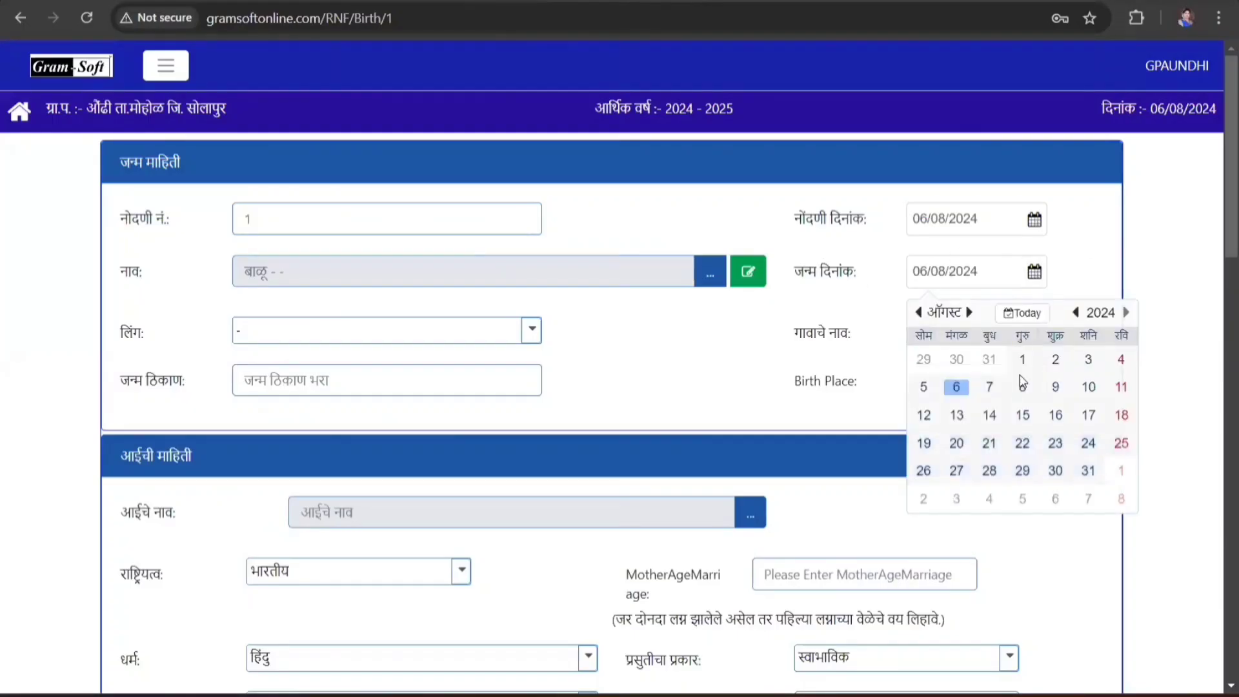
left_click(1020, 357)
left_click(318, 330)
left_click(269, 386)
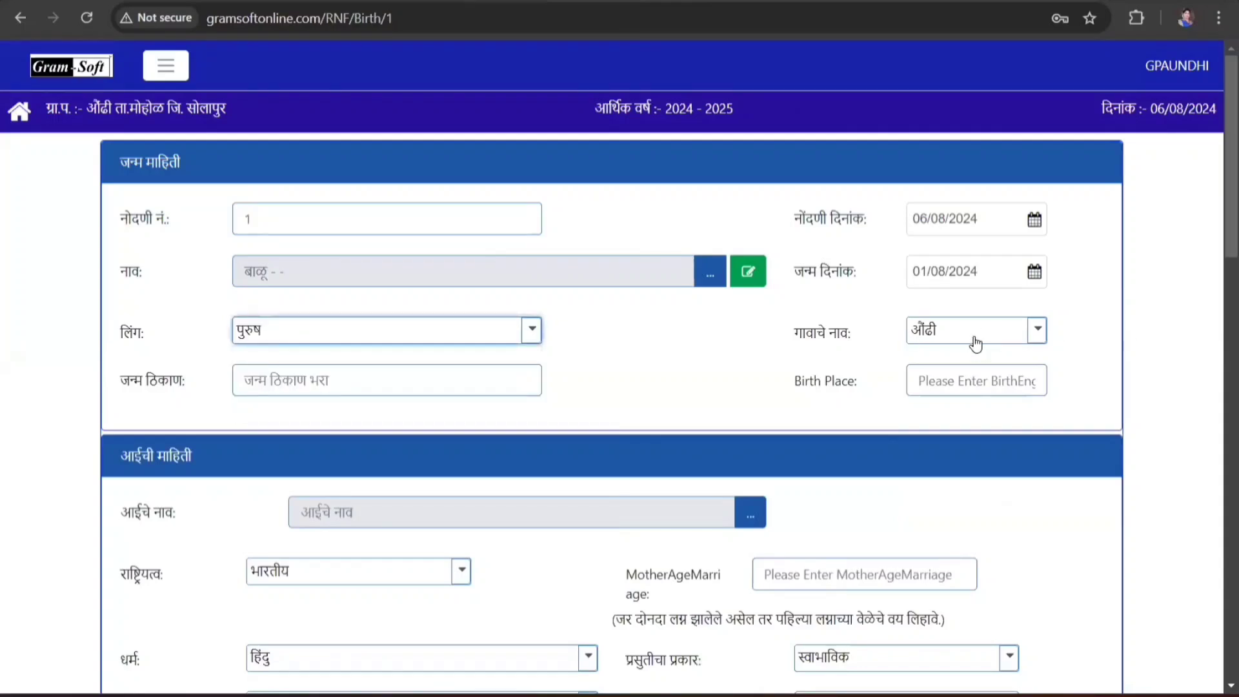
- Set birth place and village to औंढी, with Aundhi as the English birth place
left_click(486, 388)
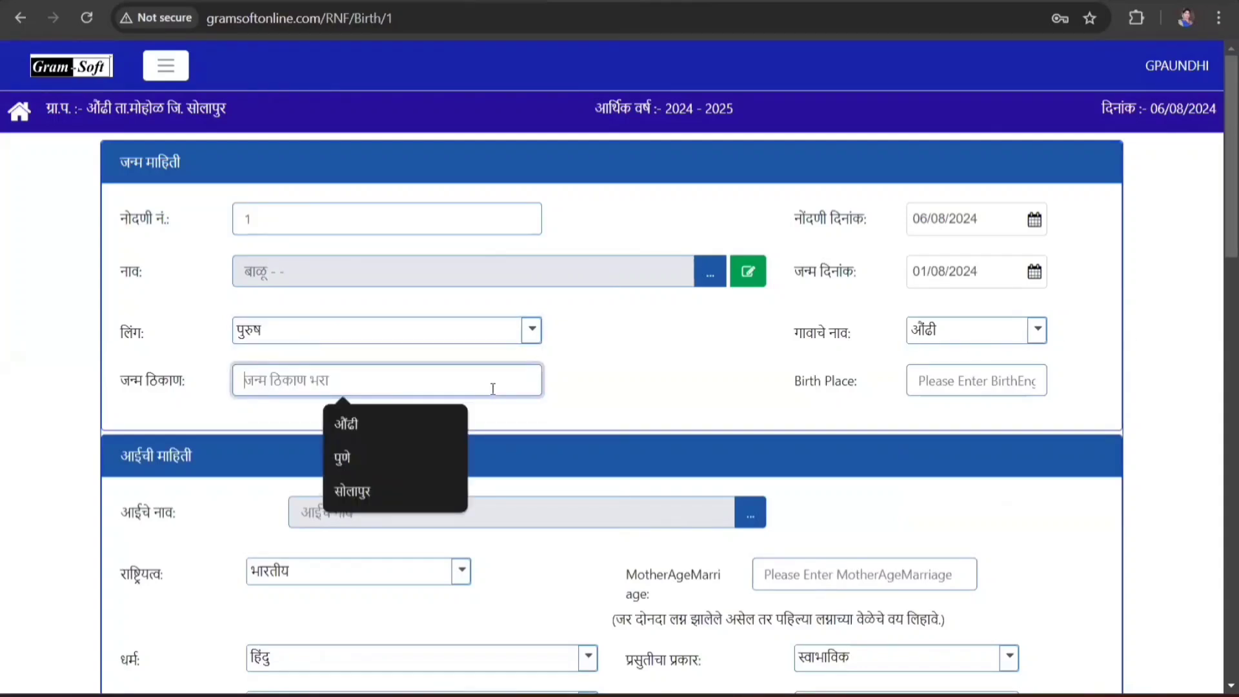
left_click(397, 426)
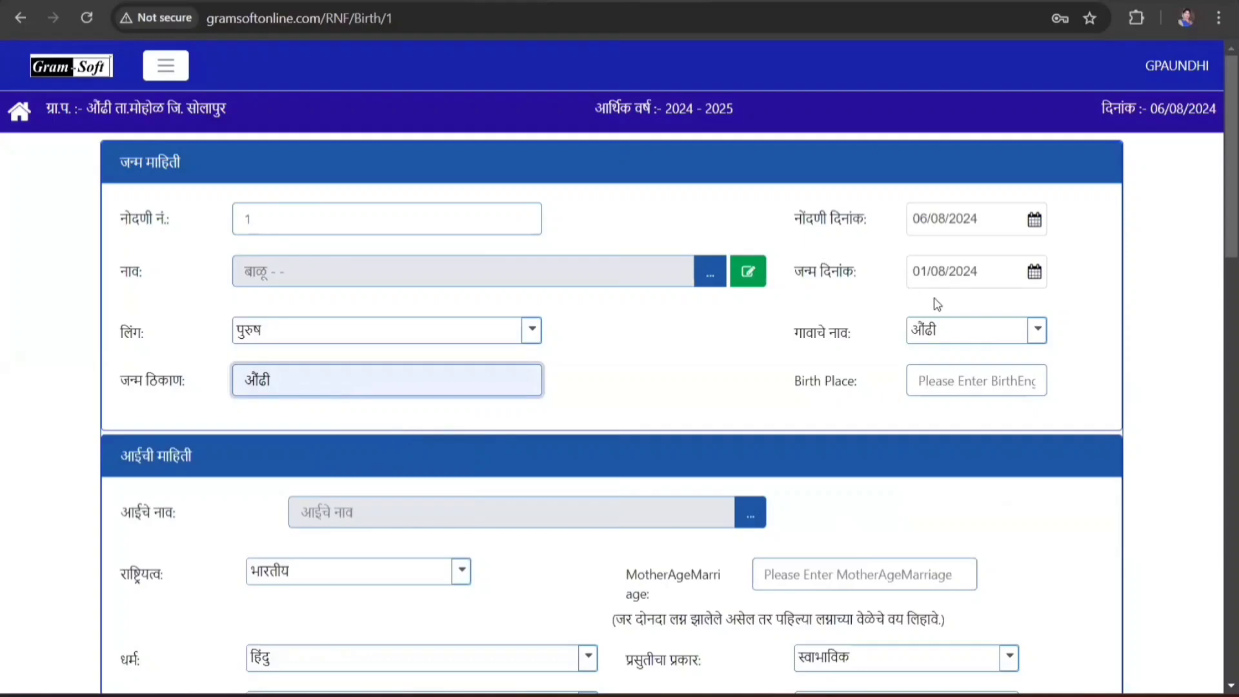
left_click(936, 342)
left_click(941, 360)
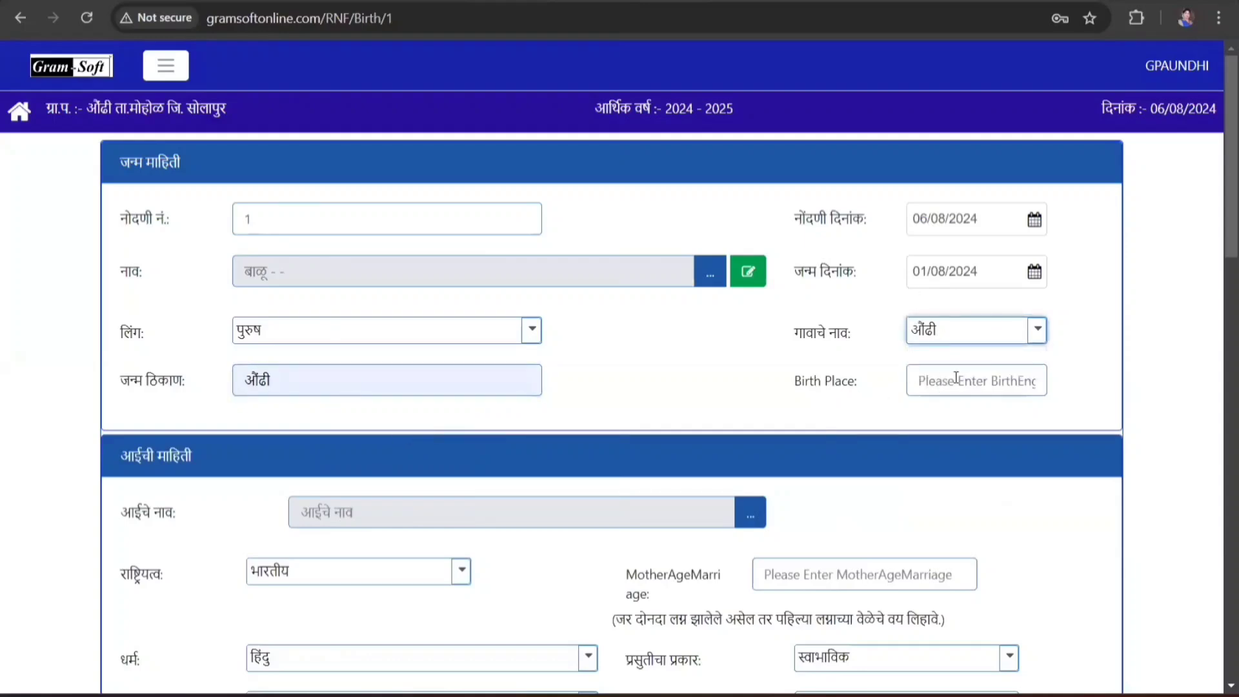
left_click(954, 379)
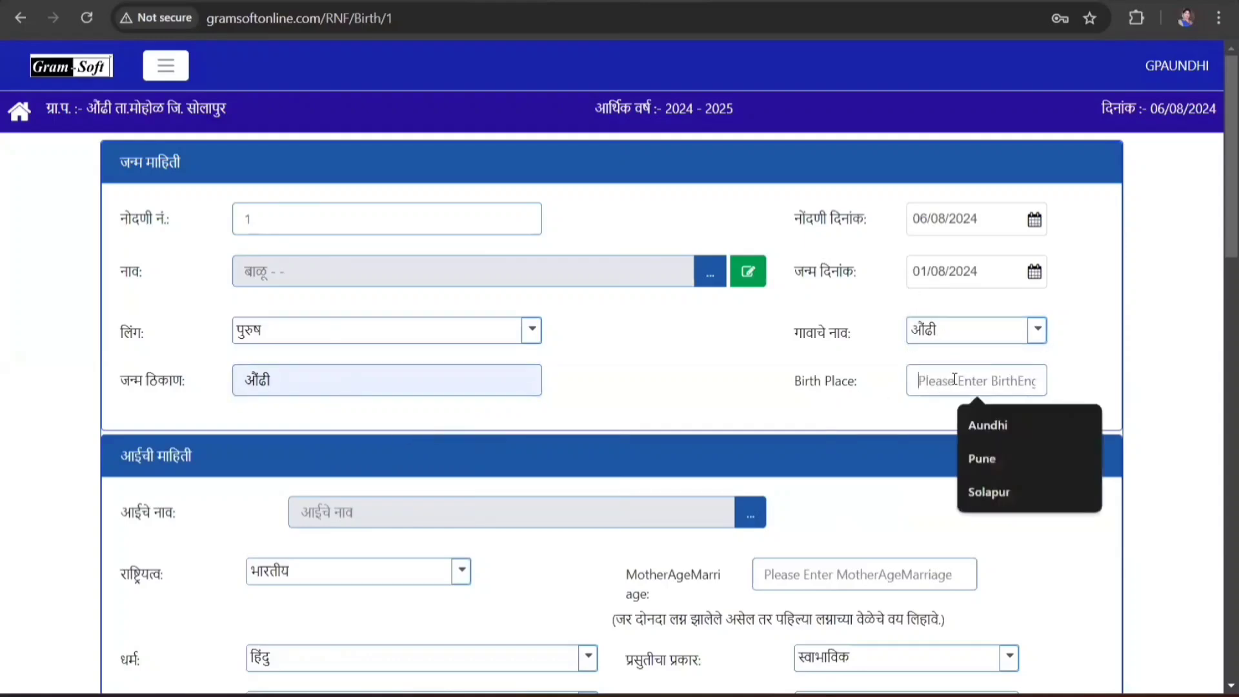
left_click(1000, 428)
scroll(816, 446, "down", 3)
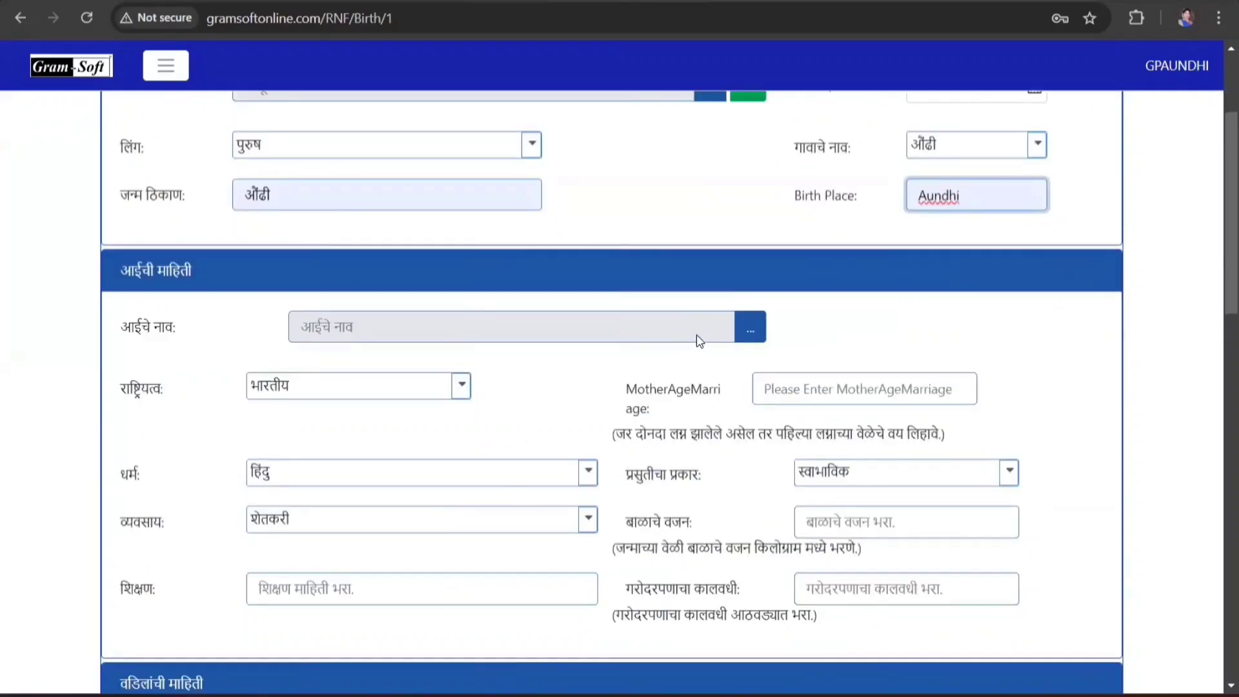
- Fill the mother's name by selecting her existing person record 1951
left_click(751, 328)
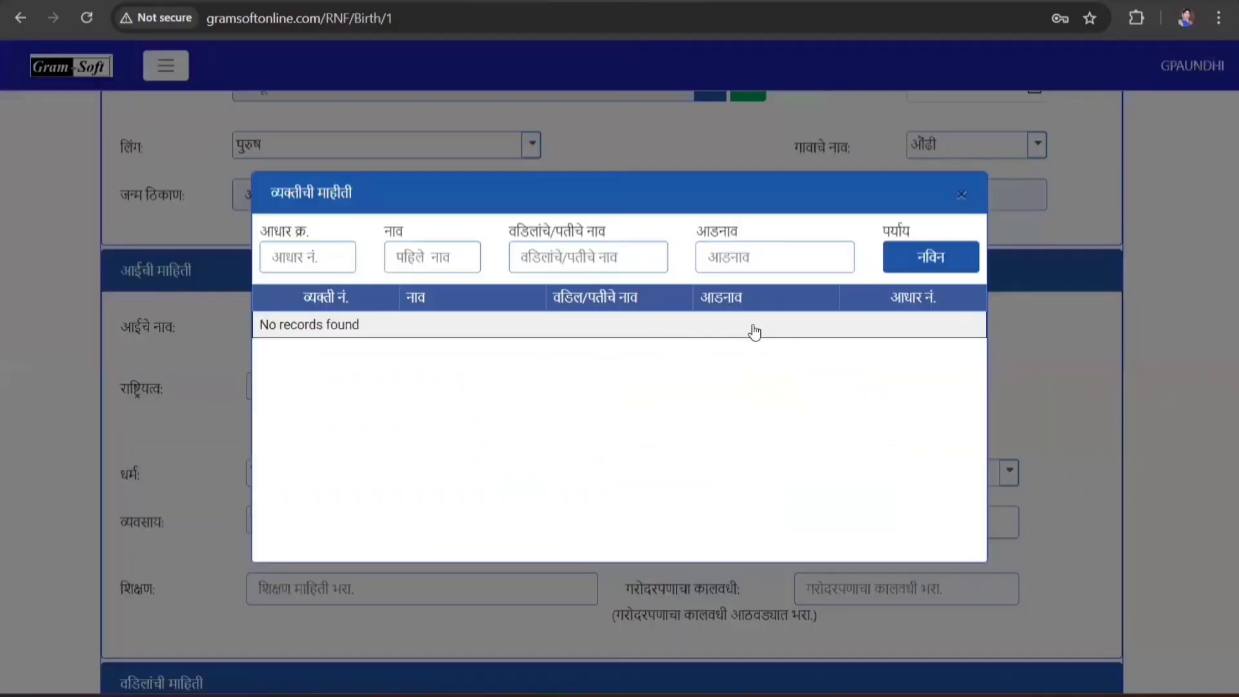
left_click(465, 258)
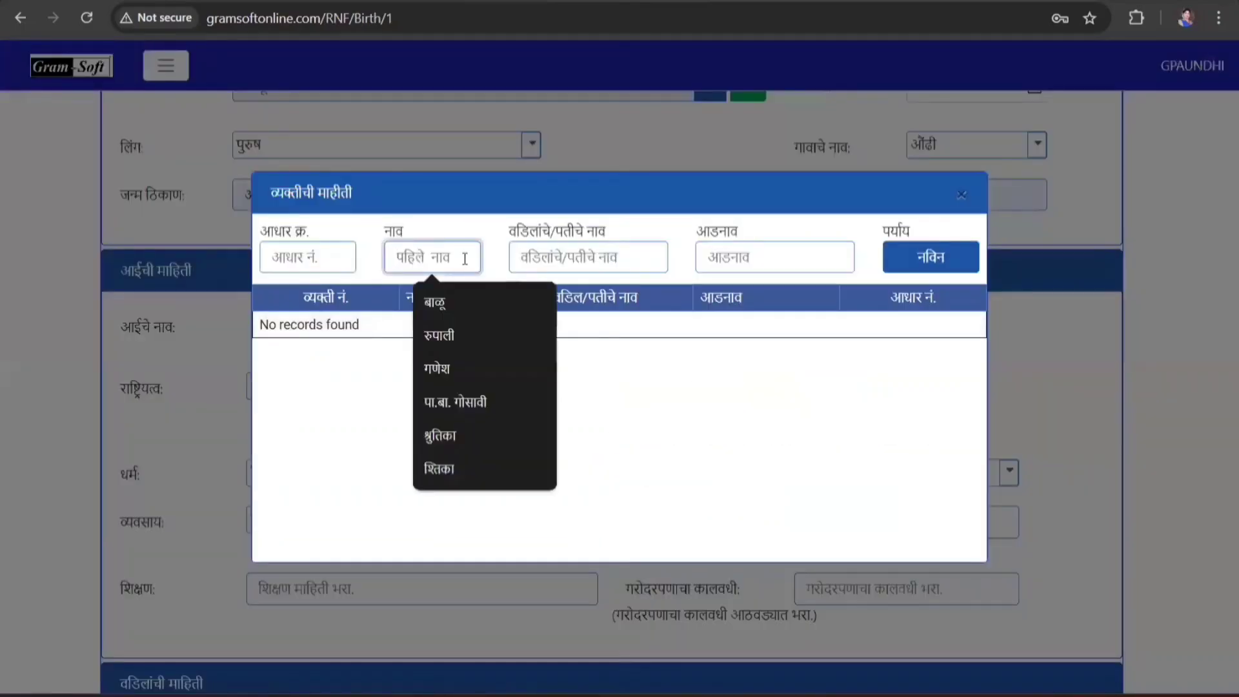
left_click(454, 342)
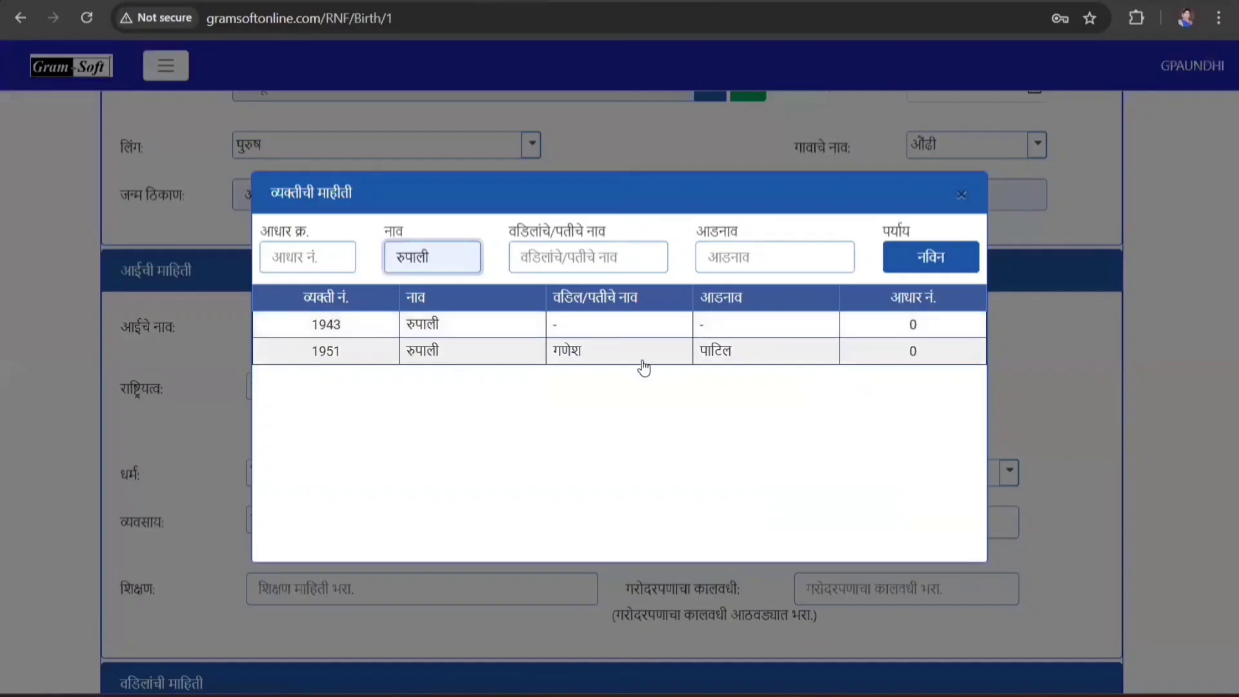
left_click(645, 363)
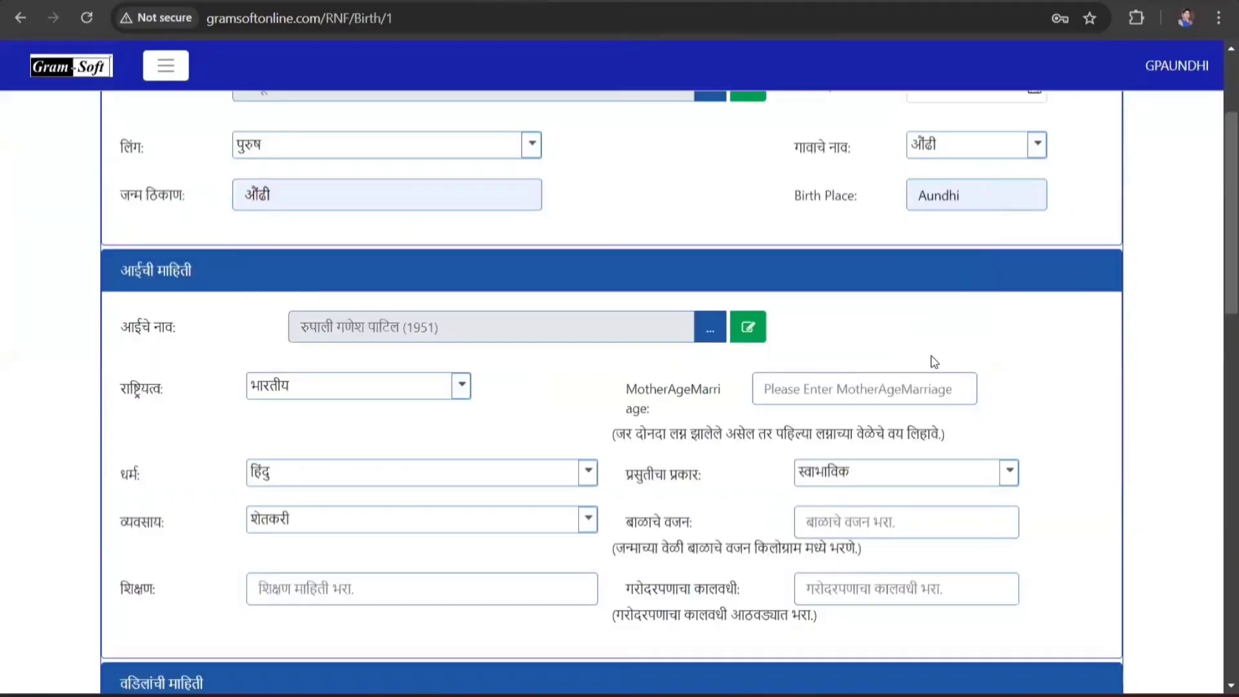
- Add a placeholder Aadhaar number to the mother's person record and save it
left_click(749, 328)
left_click(832, 198)
left_click(830, 241)
left_click(819, 288)
left_click(422, 514)
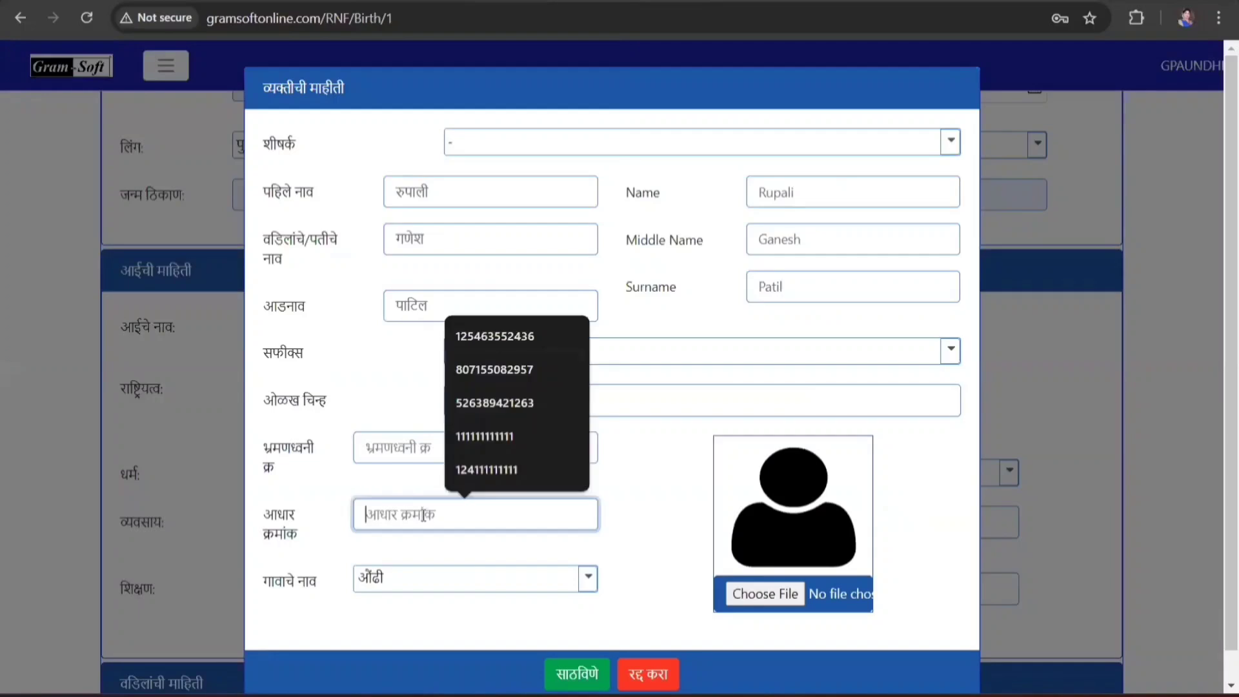
type("000000000000")
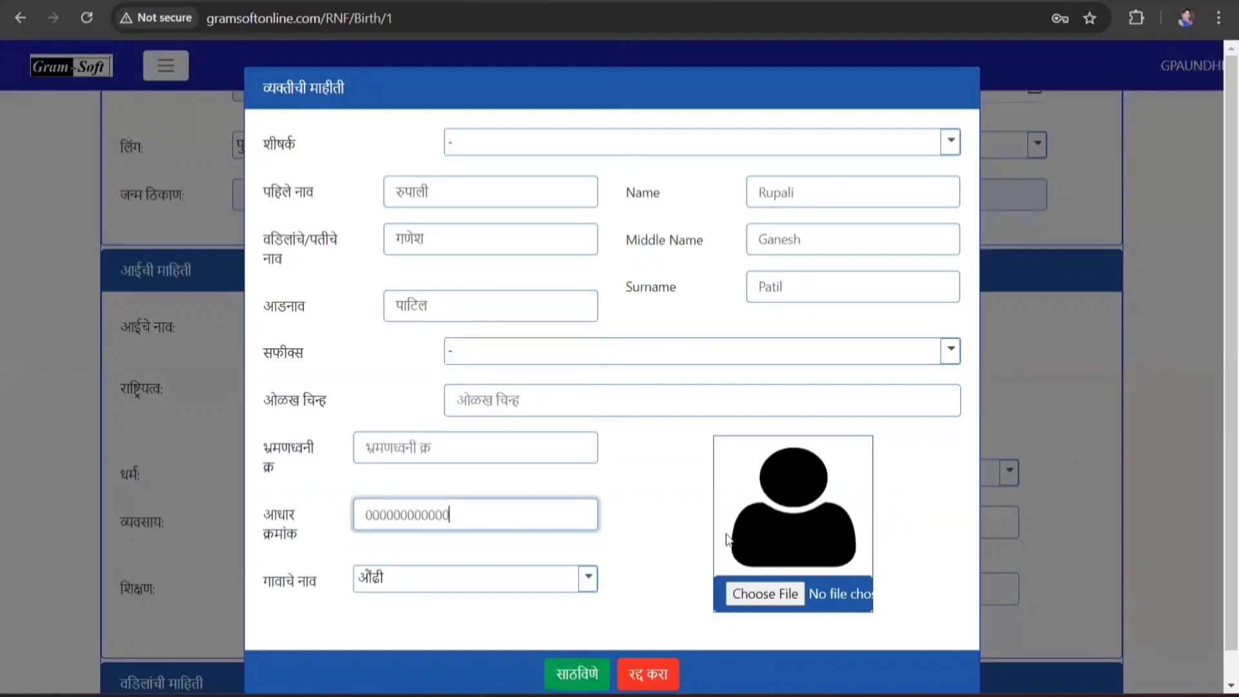
scroll(631, 586, "down", 1)
left_click(586, 642)
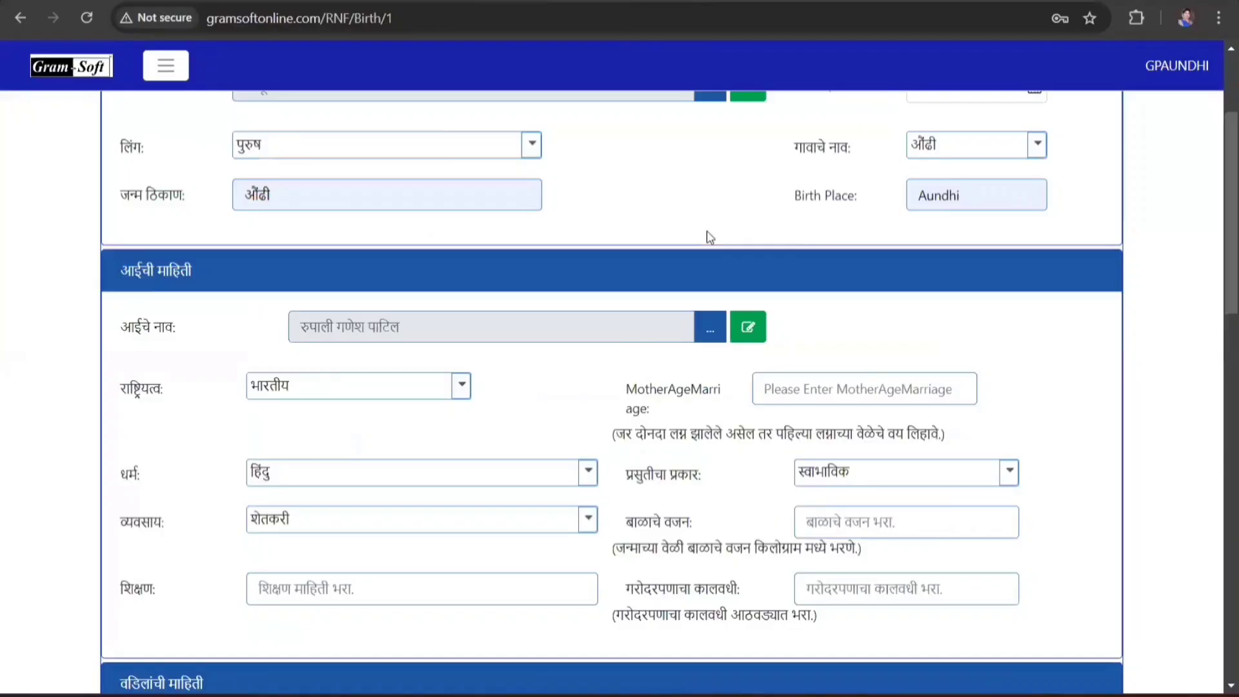
- Set the mother as भारतीय, हिंदु, शेतकरी, with education 10
scroll(740, 234, "down", 1)
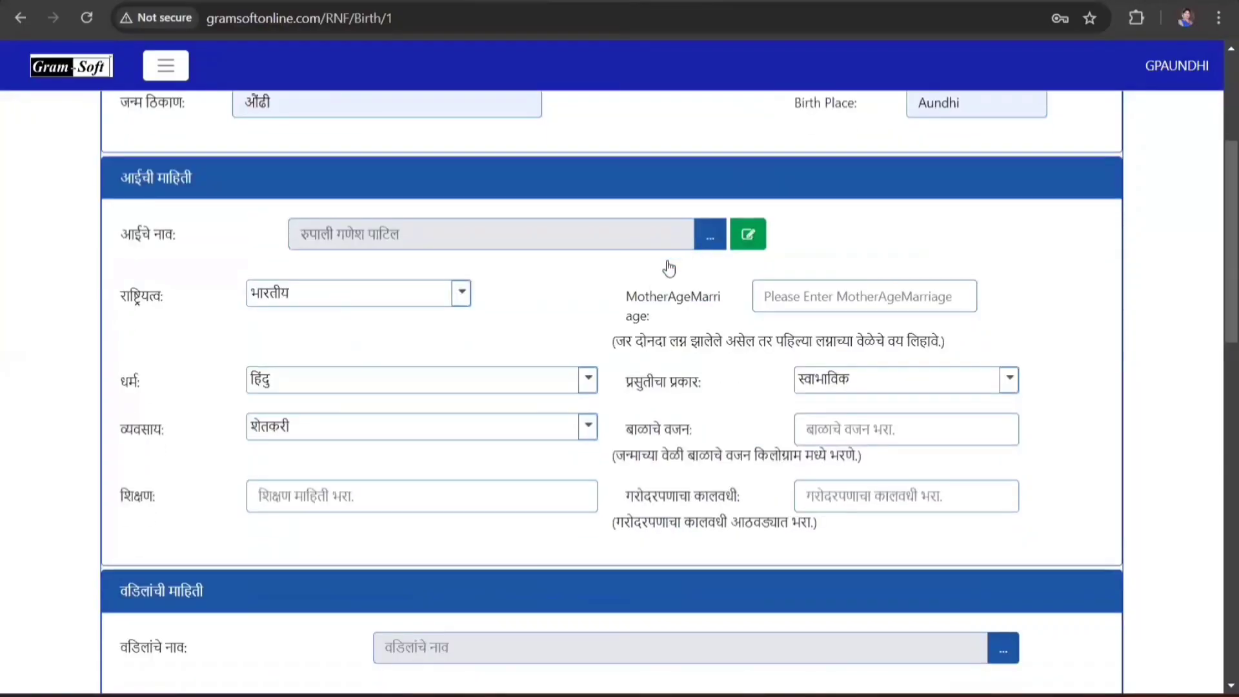
left_click(321, 300)
left_click(296, 325)
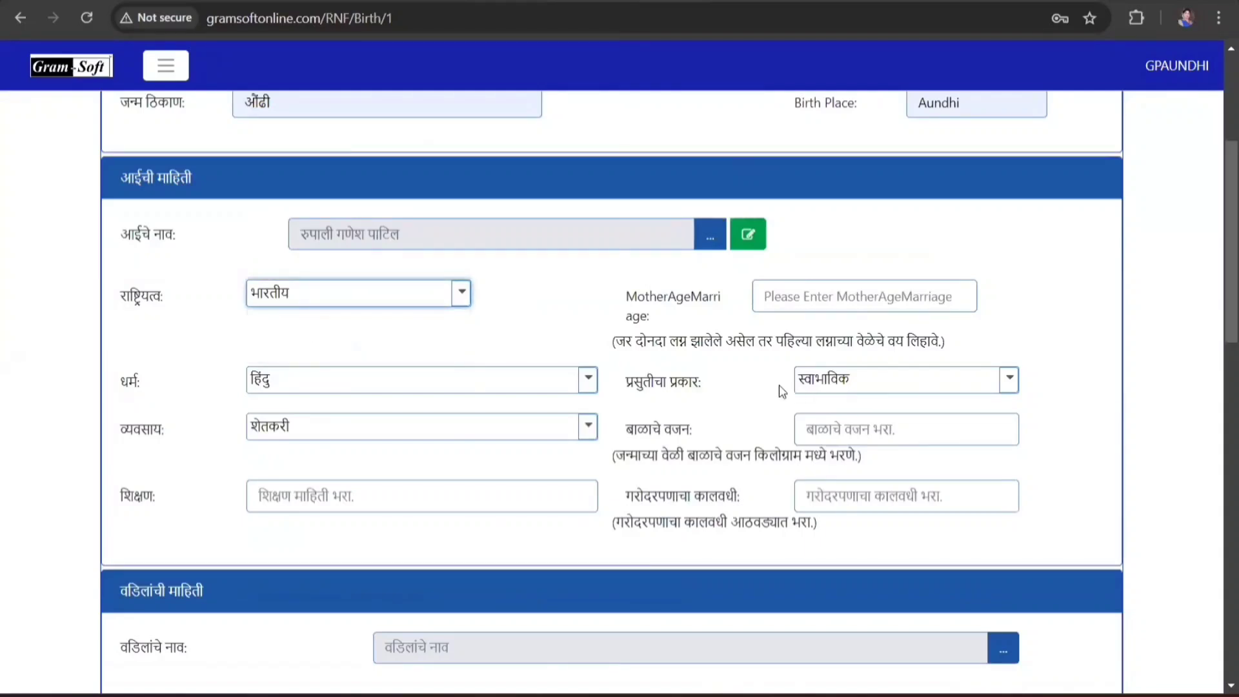
left_click(285, 388)
left_click(284, 413)
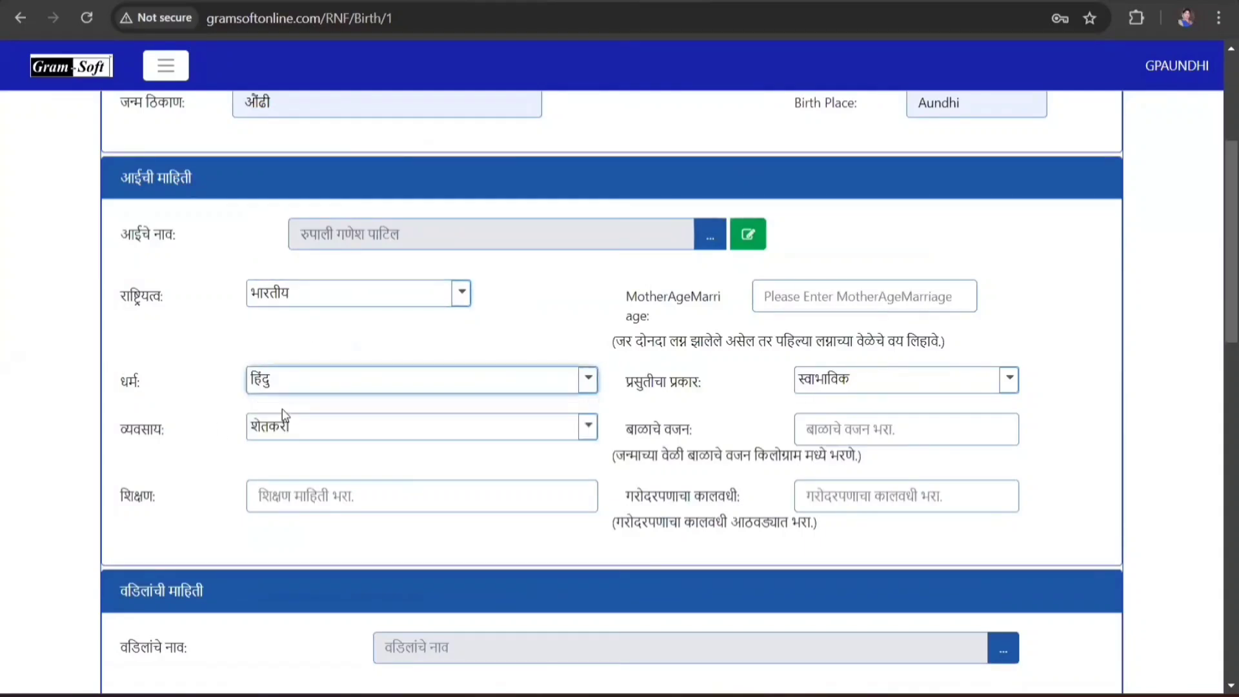
left_click(335, 427)
left_click(284, 456)
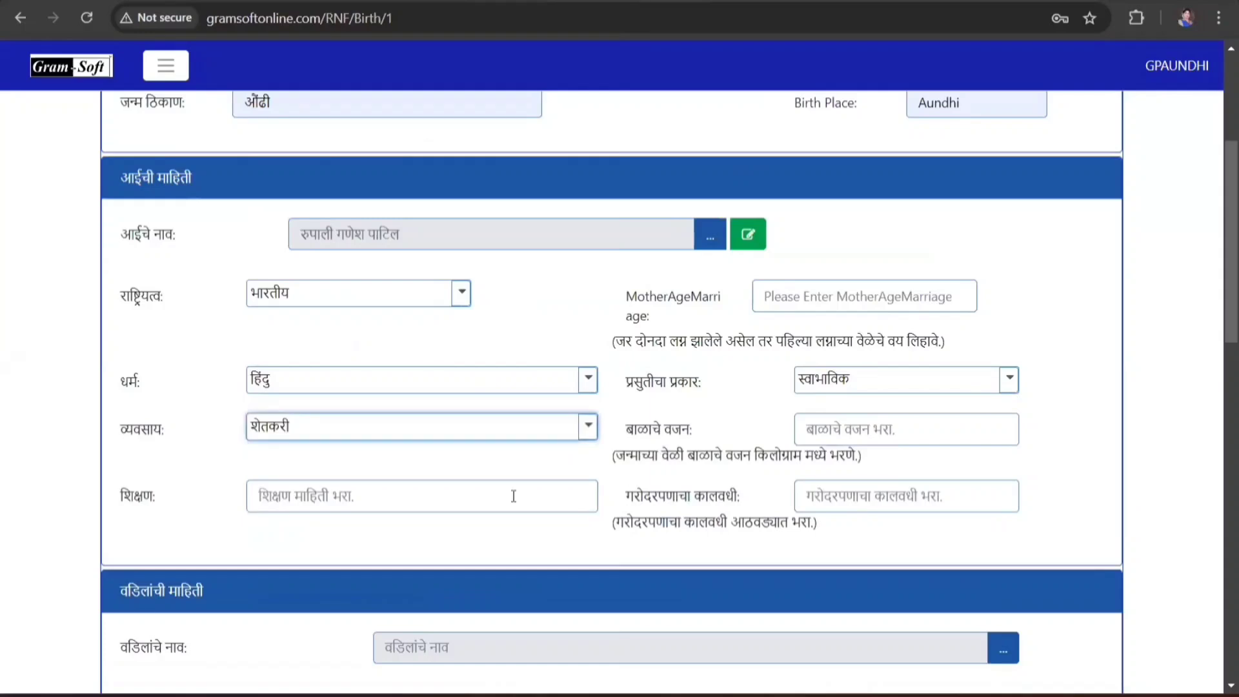
left_click(461, 504)
type("10")
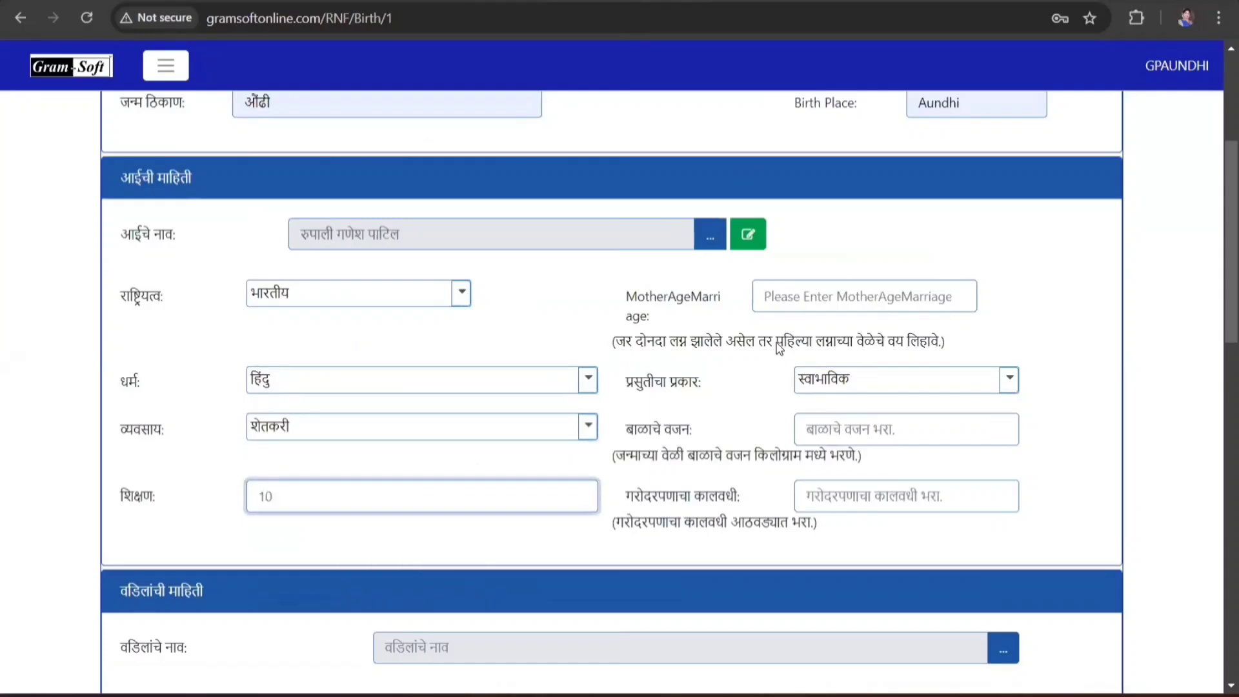
- Enter marriage age 21, स्वाभाविक delivery, baby weight 3 kg and 36-week pregnancy
left_click(867, 301)
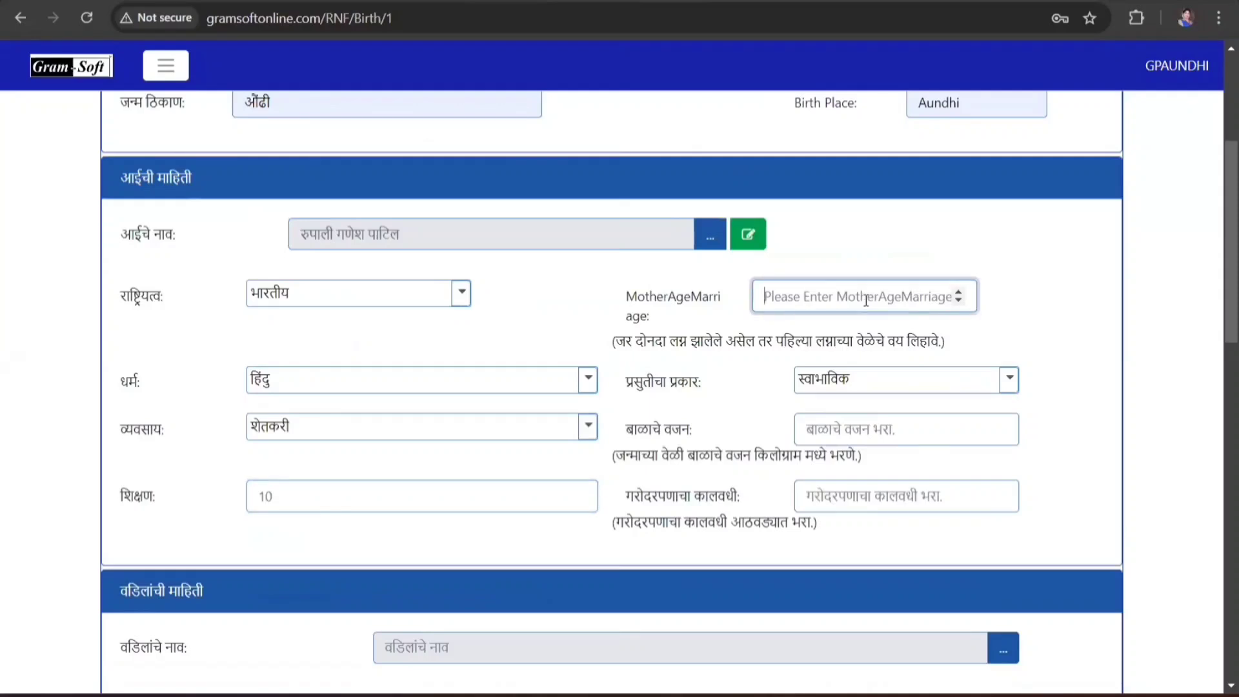
type("21")
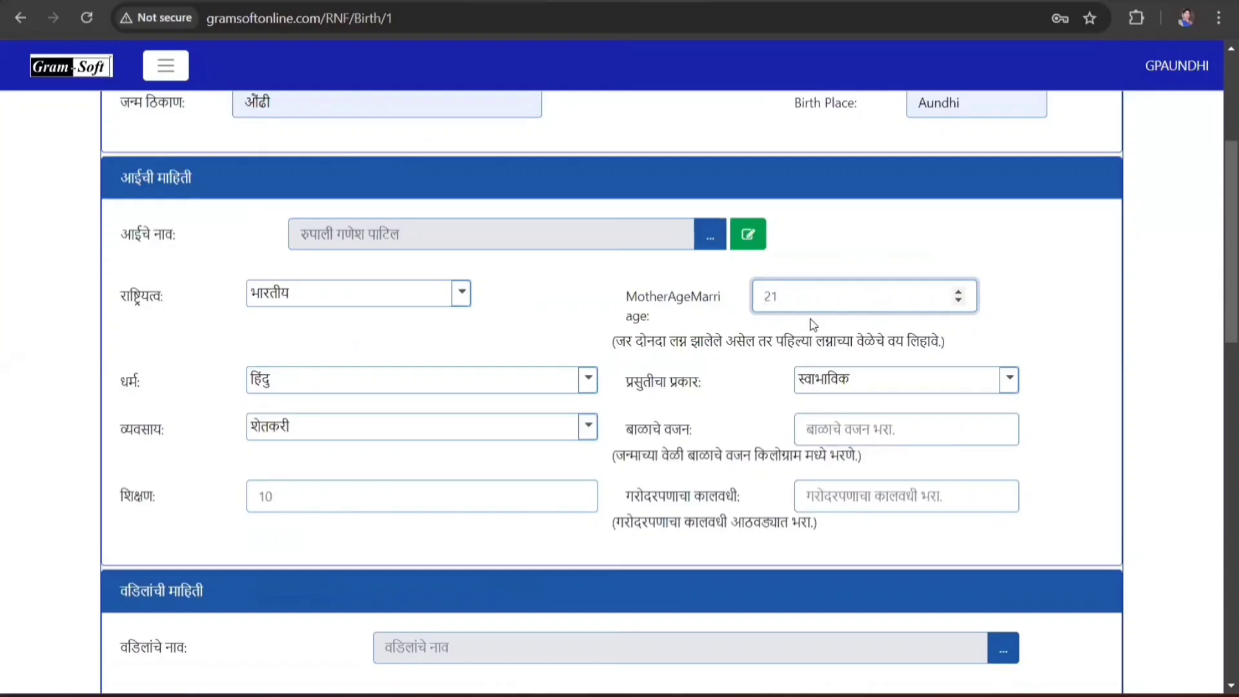
left_click(835, 385)
left_click(818, 413)
left_click(898, 431)
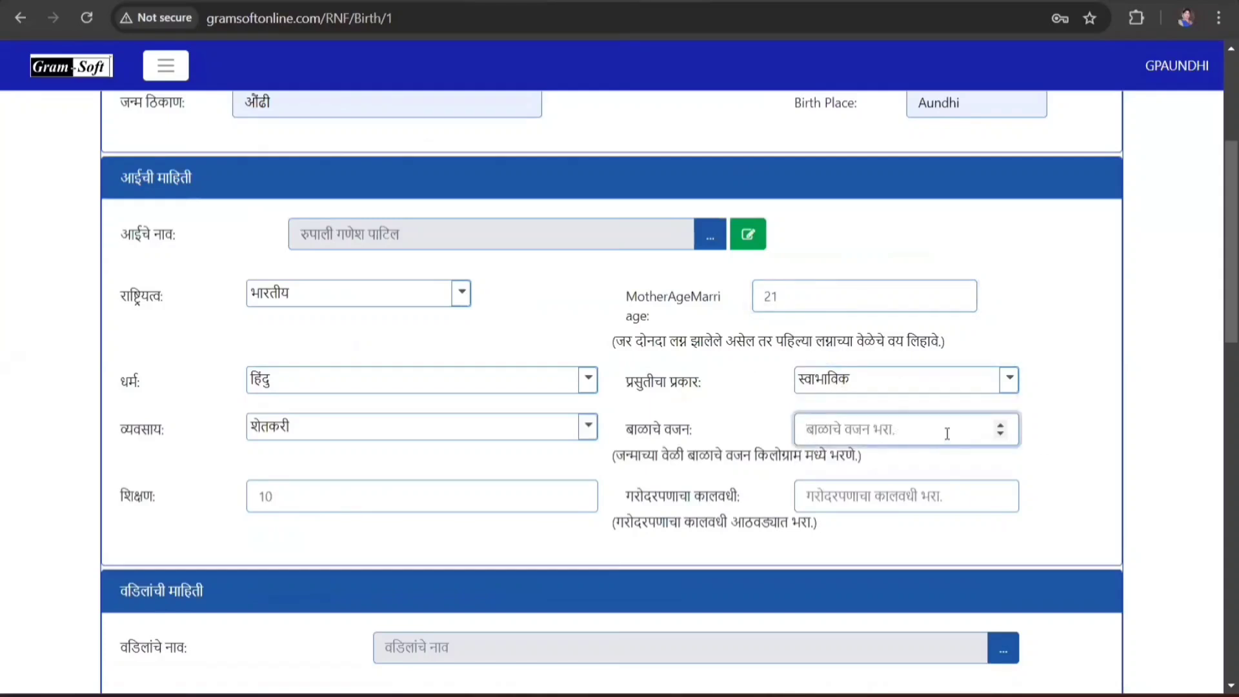
type("3")
scroll(967, 441, "down", 1)
left_click(876, 404)
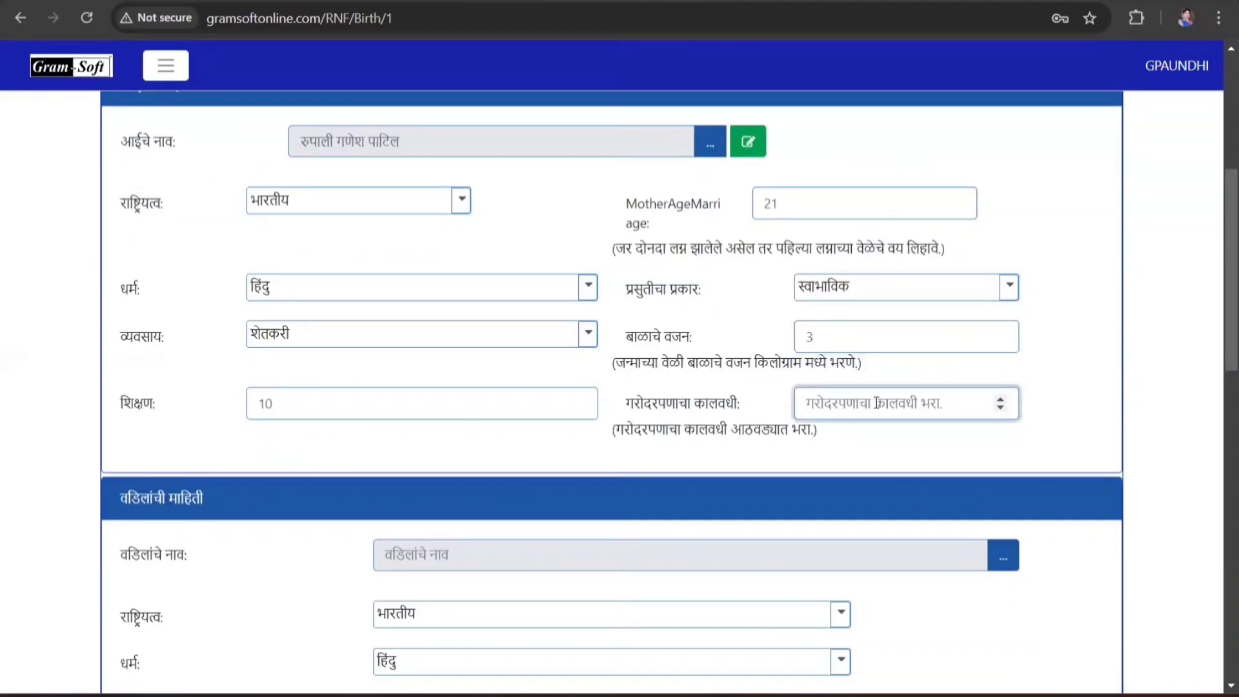
type("36")
scroll(981, 424, "down", 1)
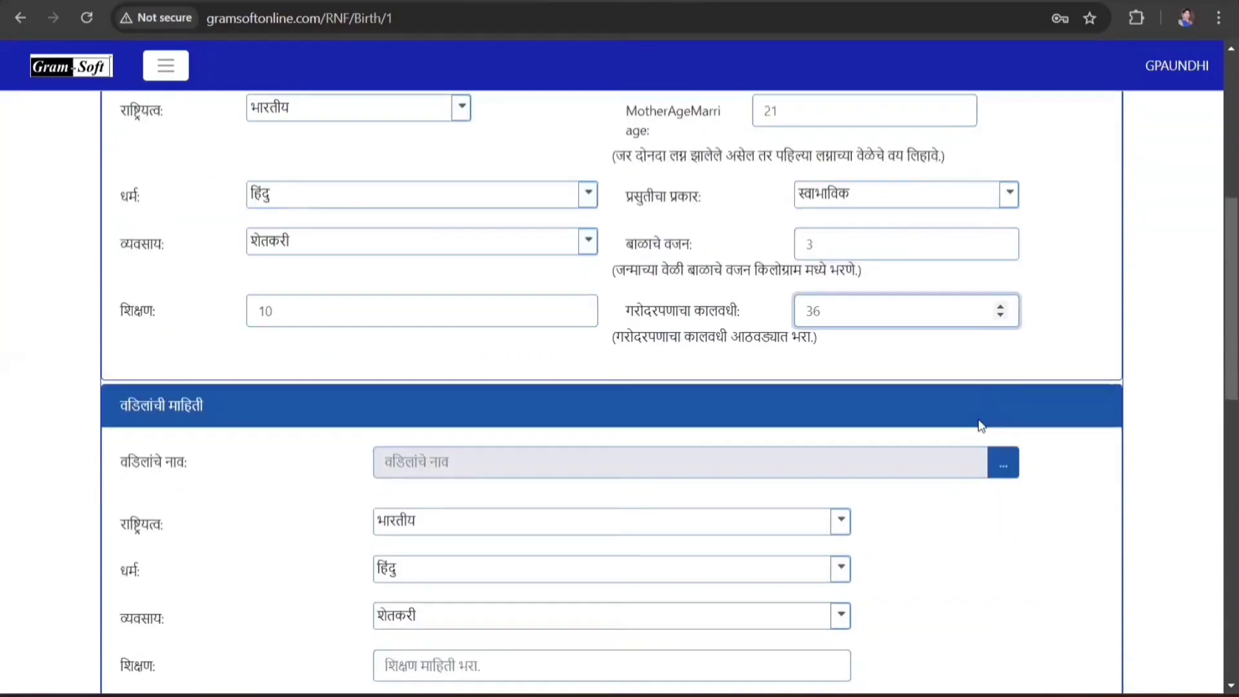
scroll(661, 495, "down", 1)
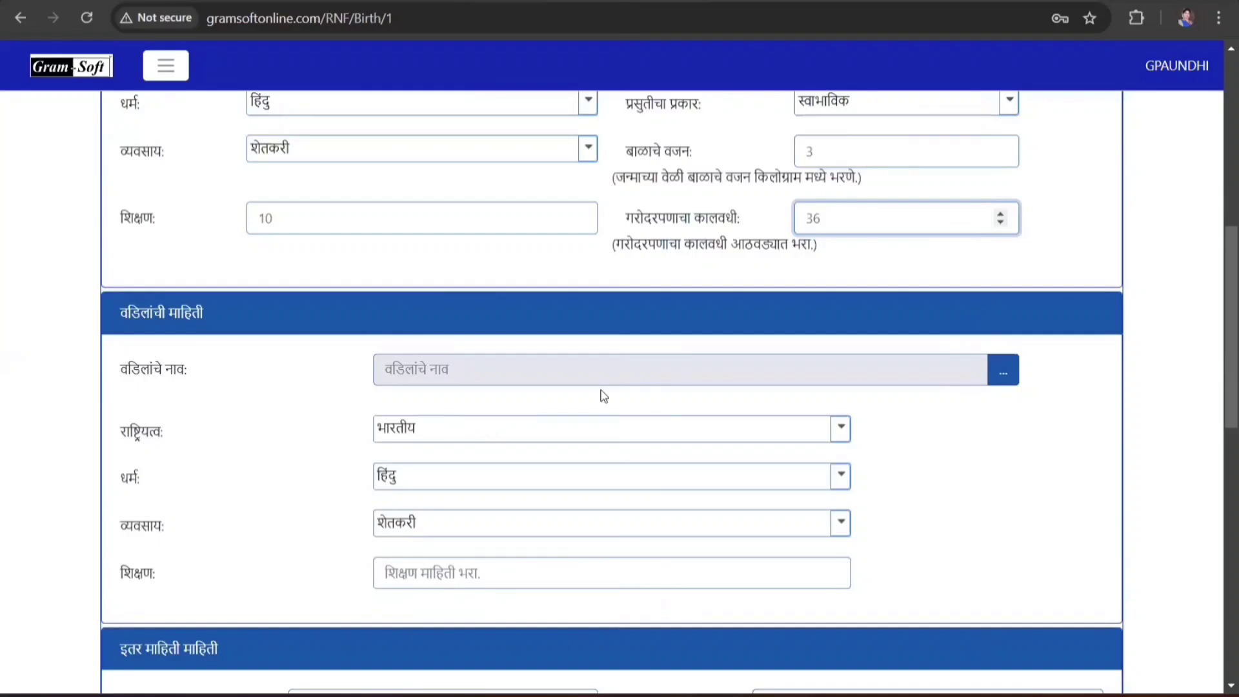
scroll(1016, 361, "down", 1)
- Fill the father's name by selecting his existing person record
left_click(1005, 277)
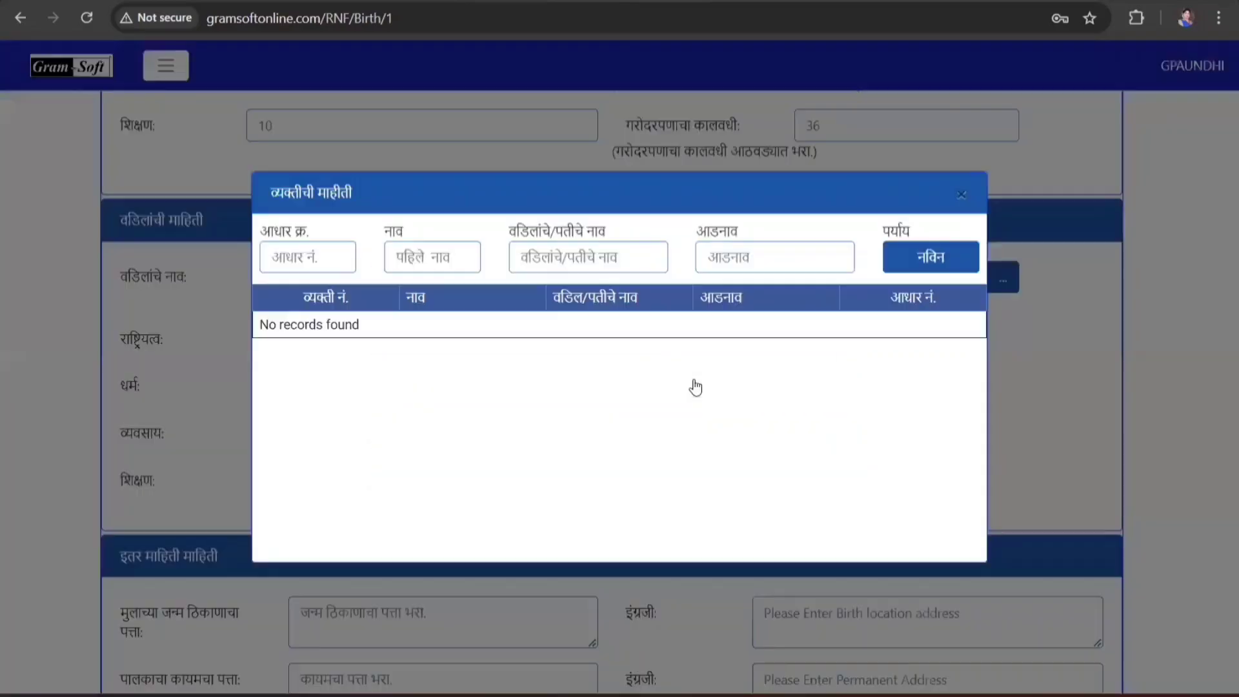
left_click(436, 257)
left_click(436, 367)
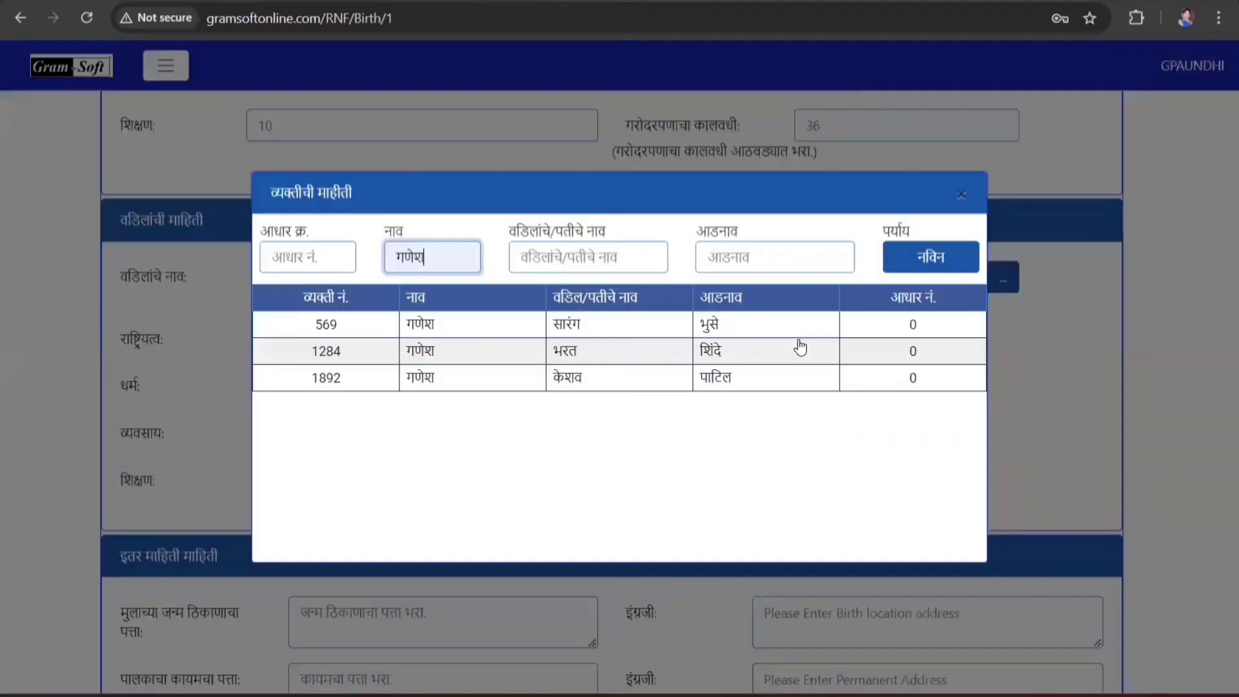
left_click(614, 378)
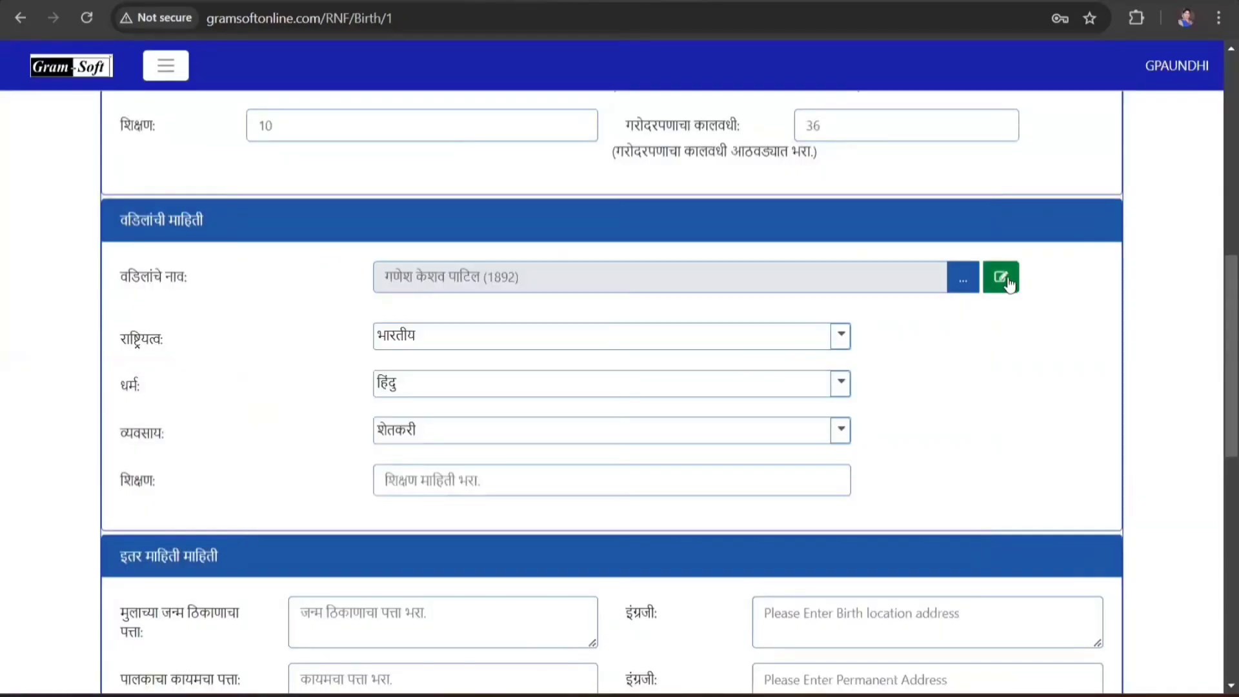
- Add a placeholder Aadhaar and saved mobile number to the father's record and save
left_click(1008, 280)
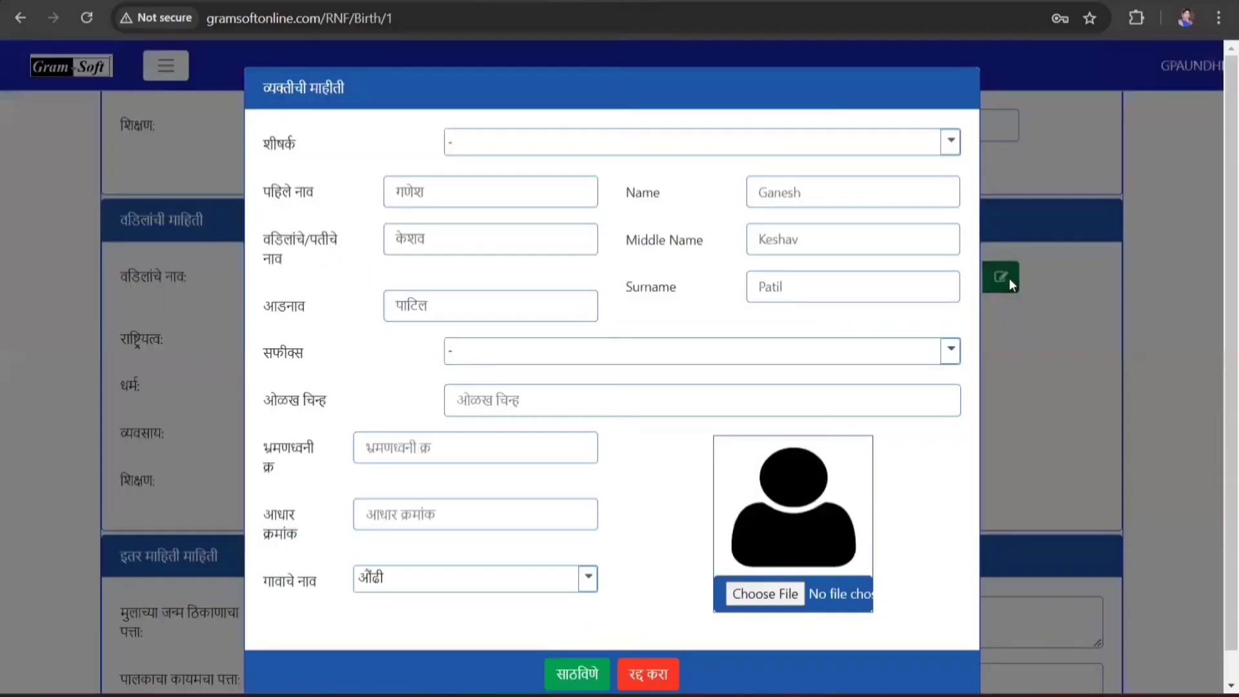
left_click(459, 520)
type("00000000")
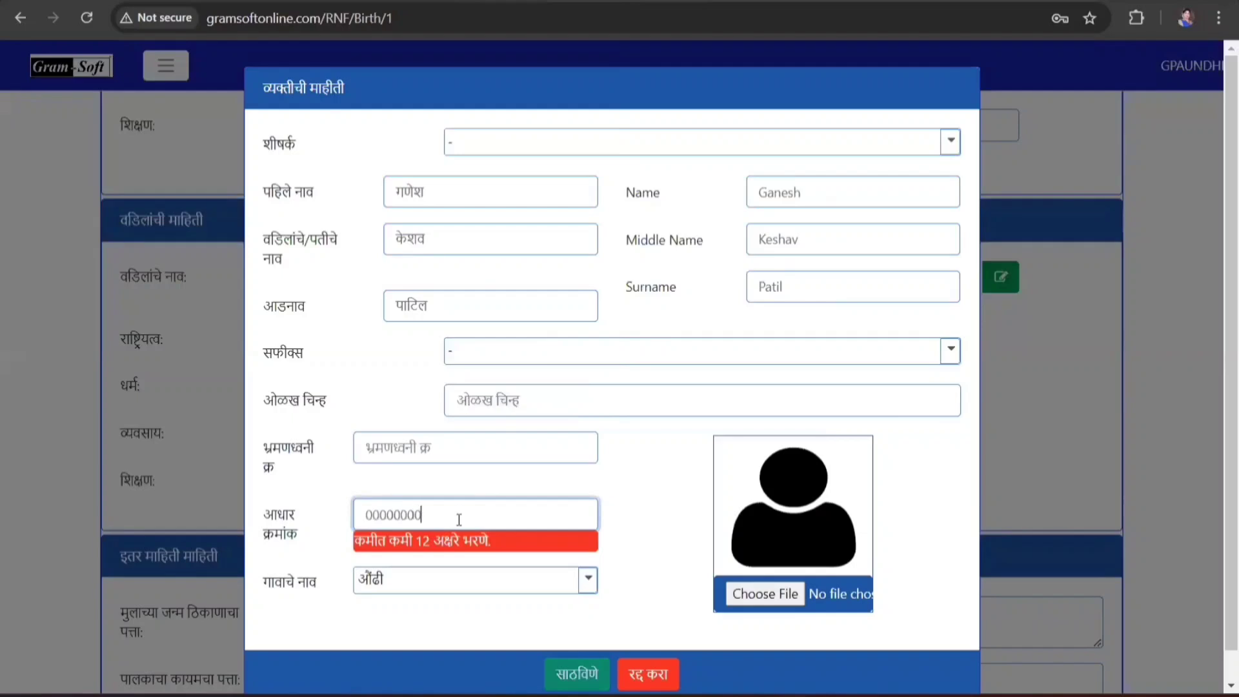
type("0000")
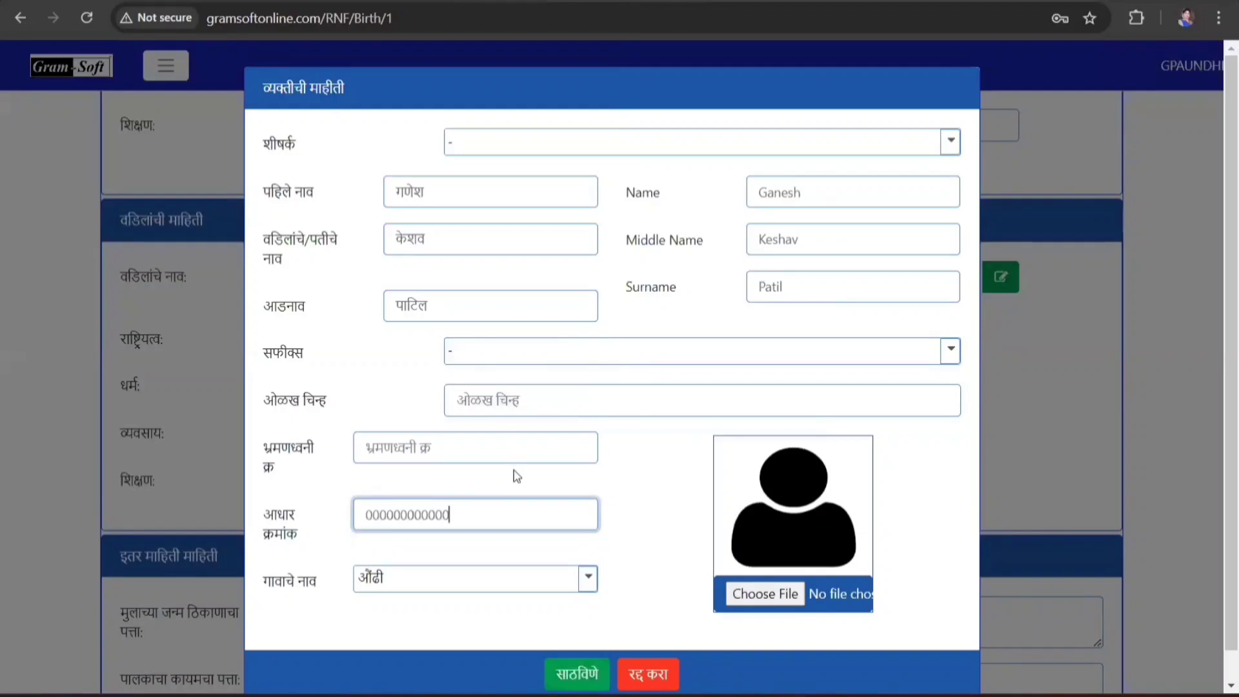
left_click(456, 438)
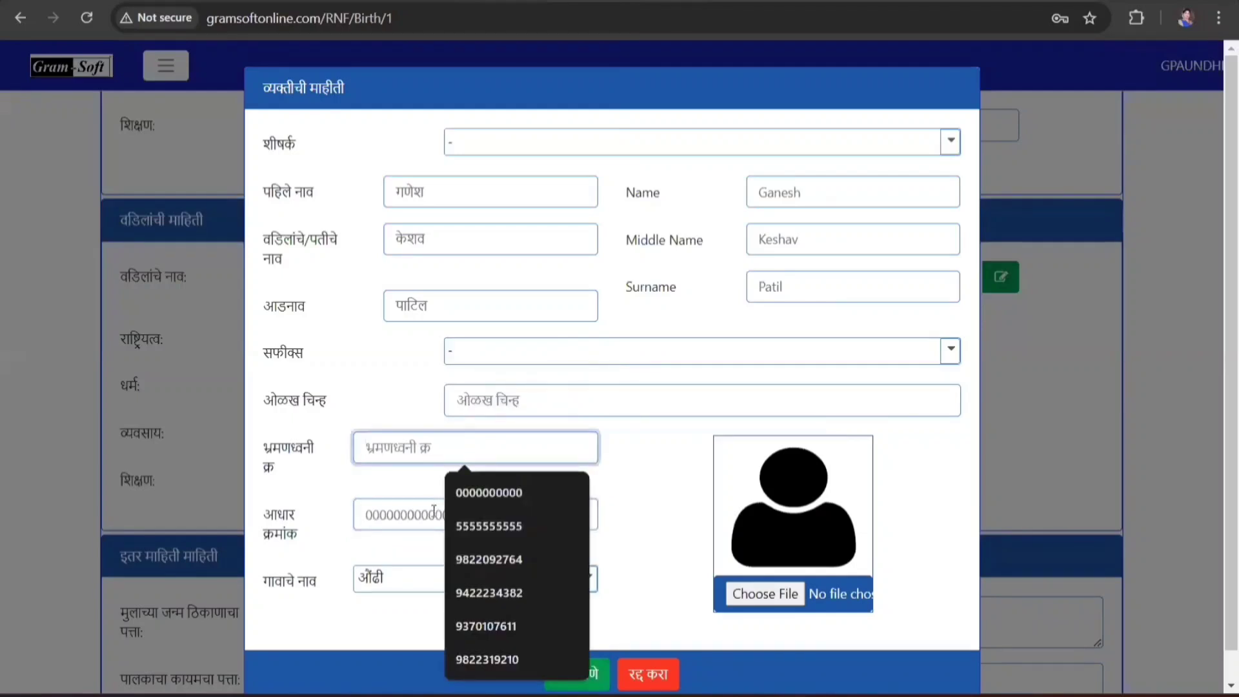
left_click(524, 525)
left_click(577, 642)
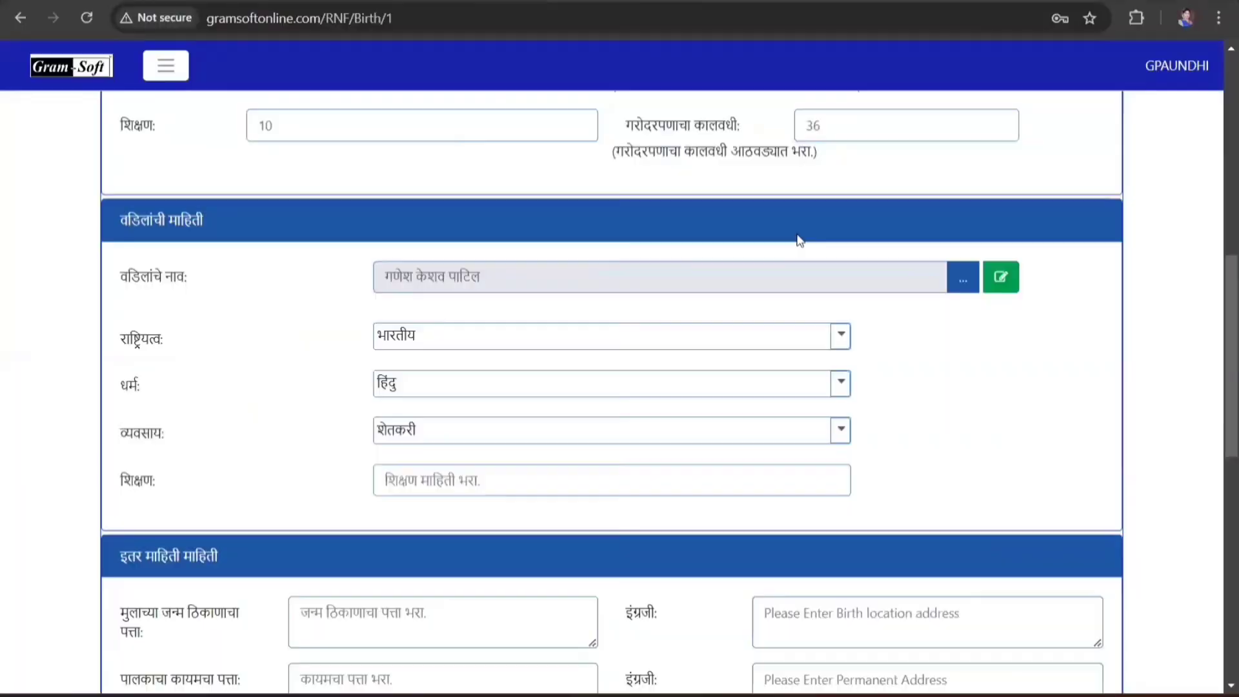
- Set the father as भारतीय, हिंदु, शेतकरी, with education 12
left_click(456, 348)
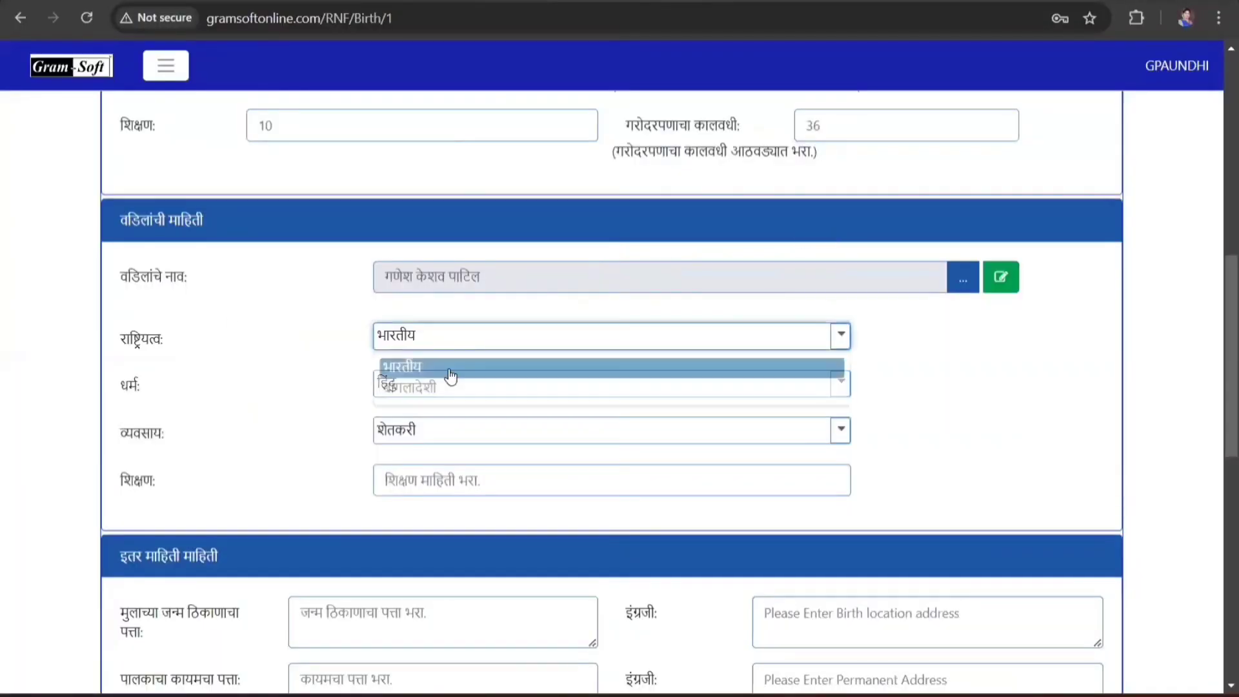
left_click(435, 369)
left_click(409, 391)
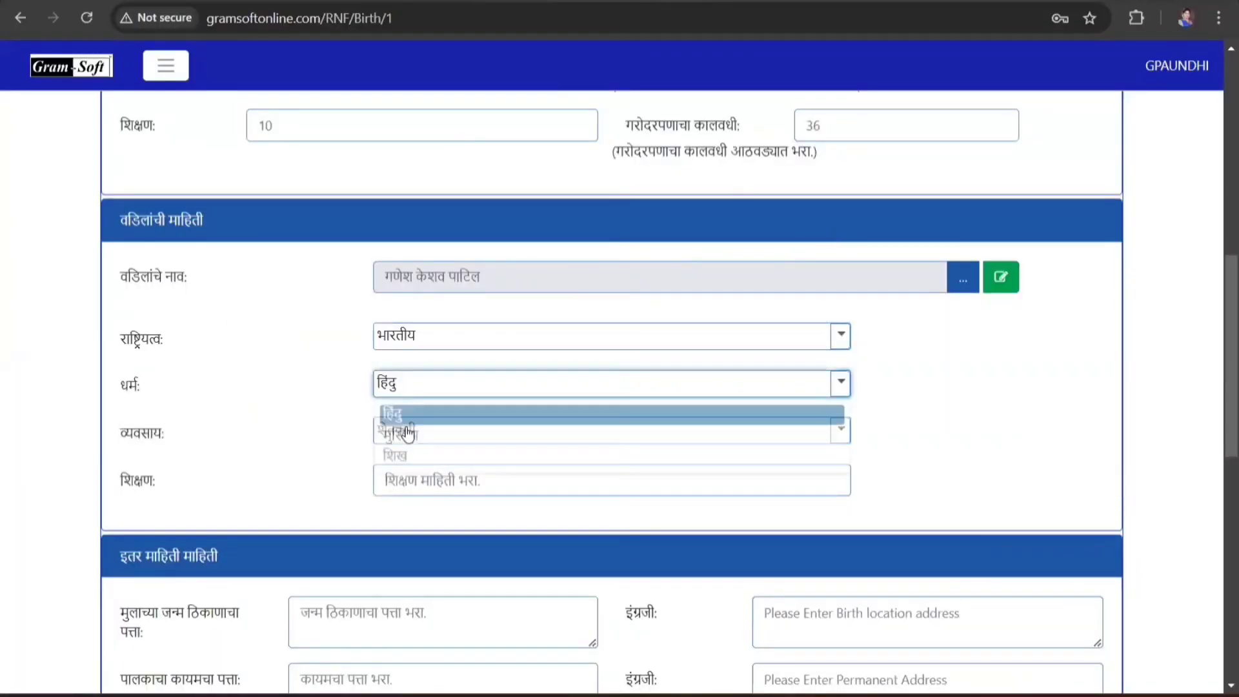
left_click(409, 416)
left_click(422, 437)
left_click(422, 459)
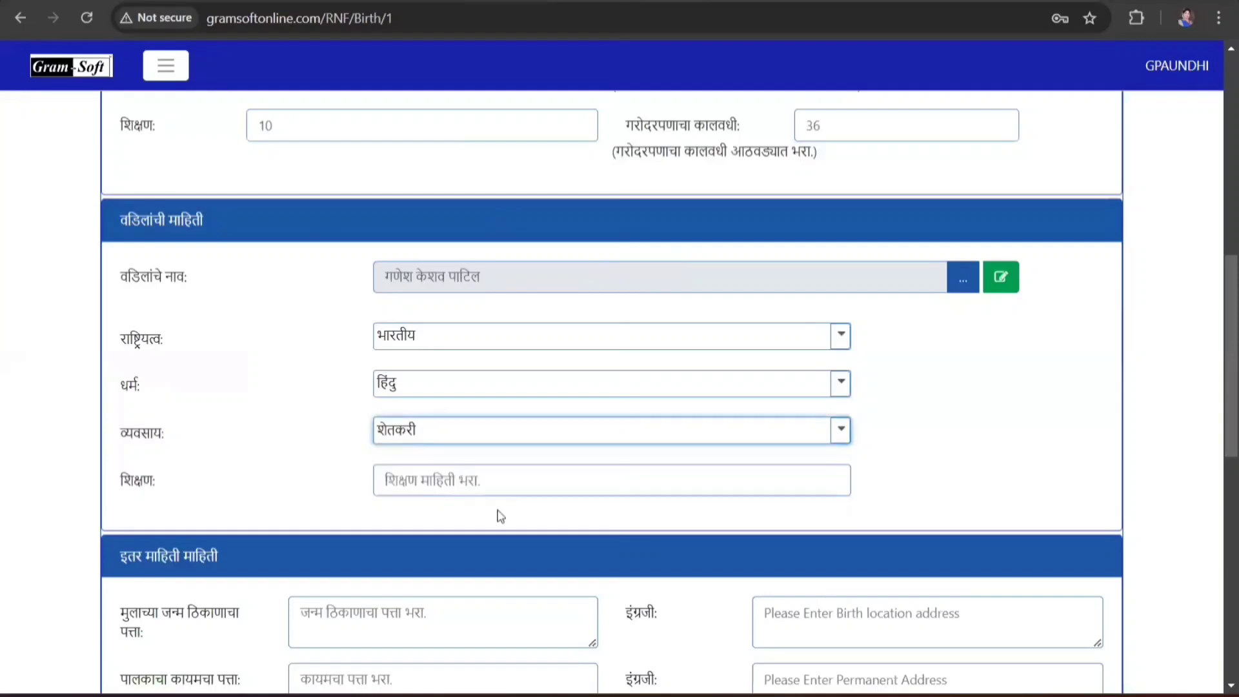
scroll(500, 514, "down", 1)
left_click(531, 394)
type("12")
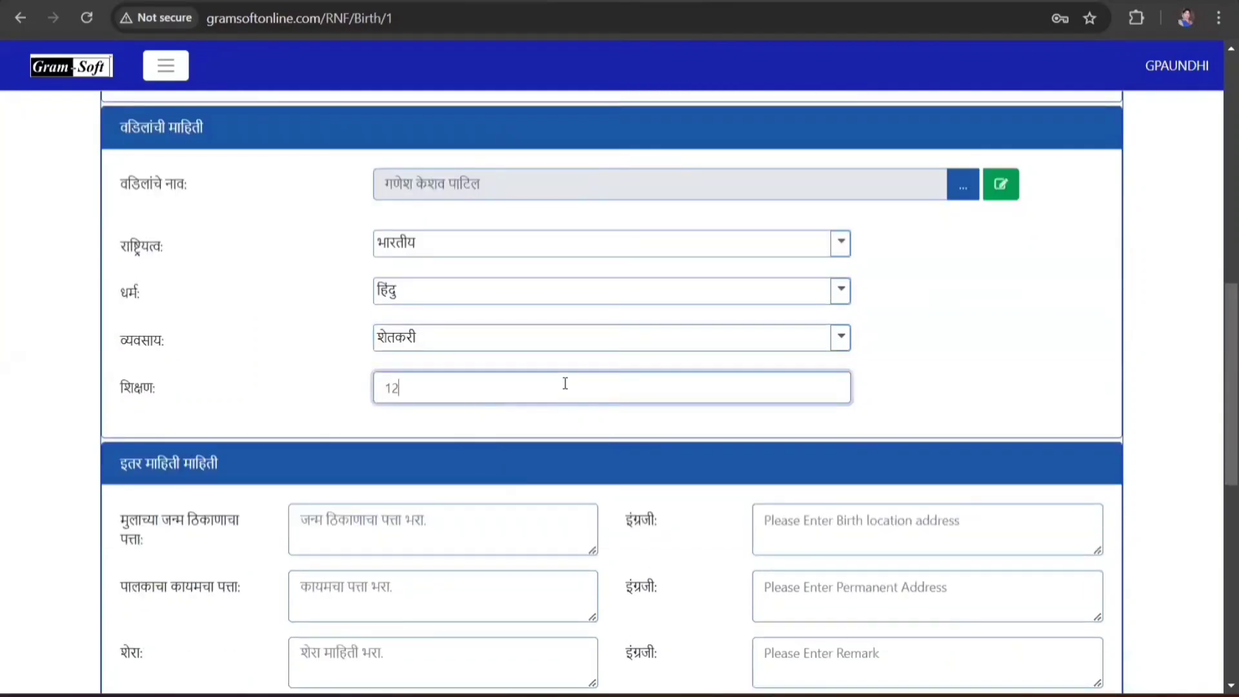
scroll(568, 407, "down", 2)
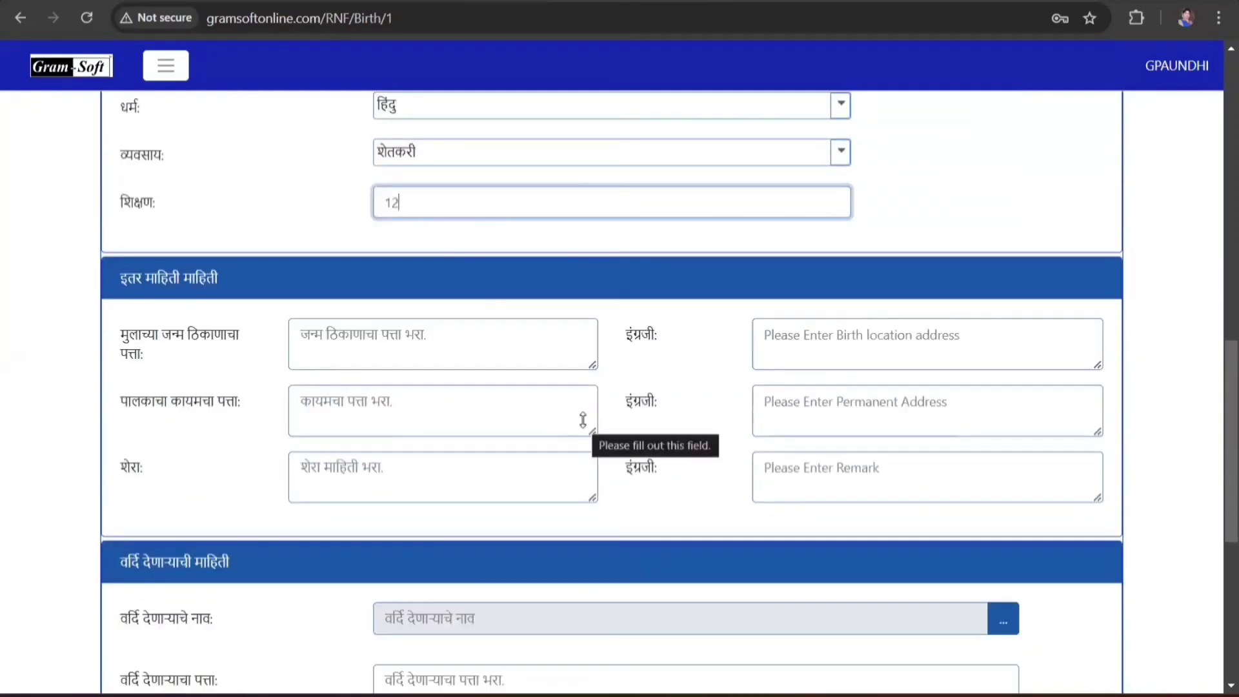
scroll(299, 348, "down", 1)
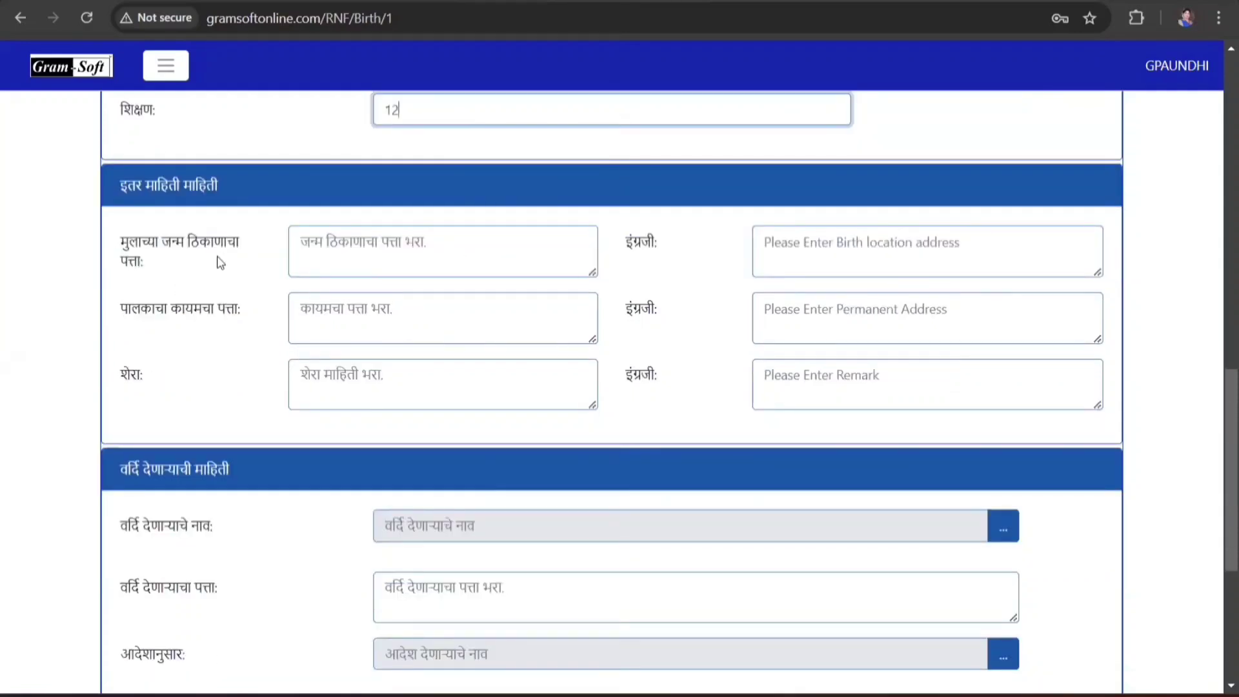
- Fill the Marathi birth and permanent addresses, with --- as the शेरा remark
left_click(385, 253)
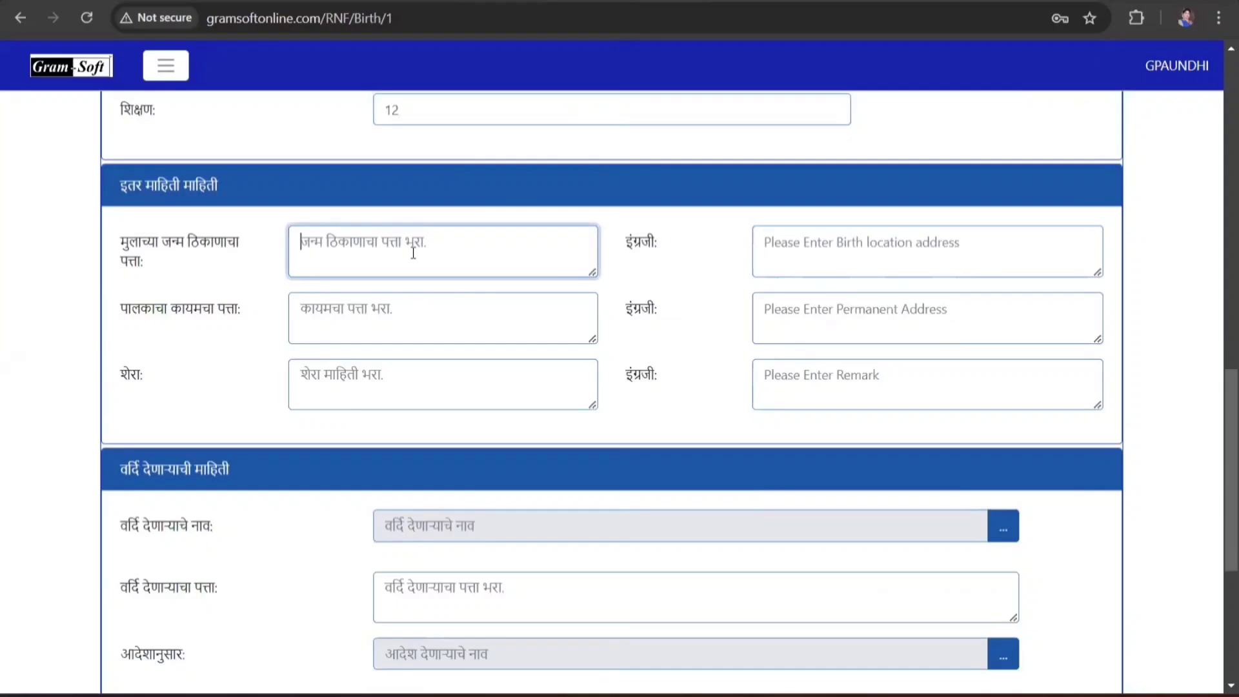
key("super+space")
type("ओ")
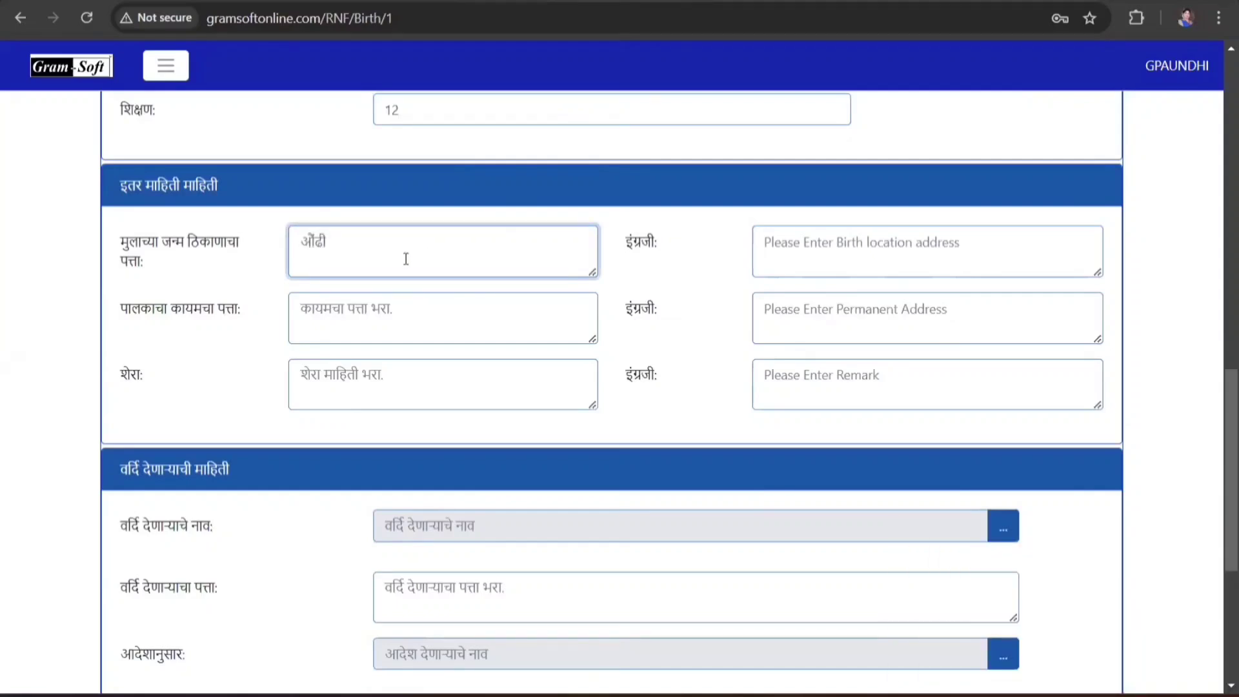
left_click(365, 317)
type("औंढी")
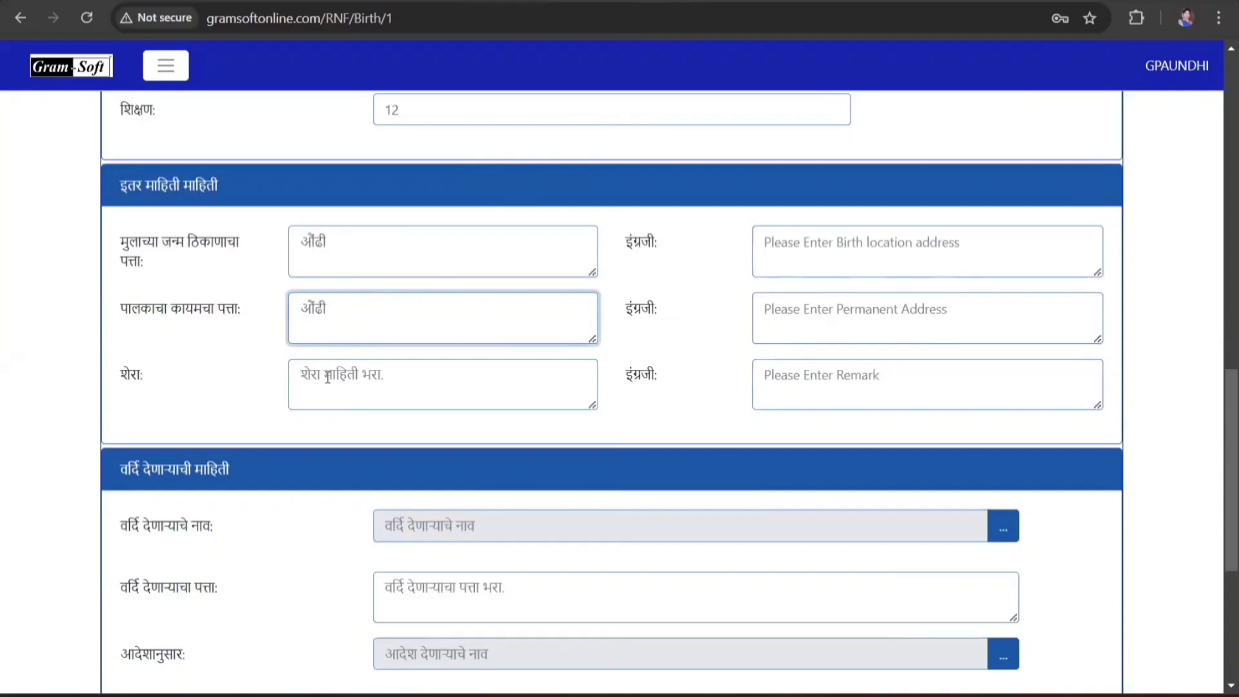
left_click(328, 377)
type("---")
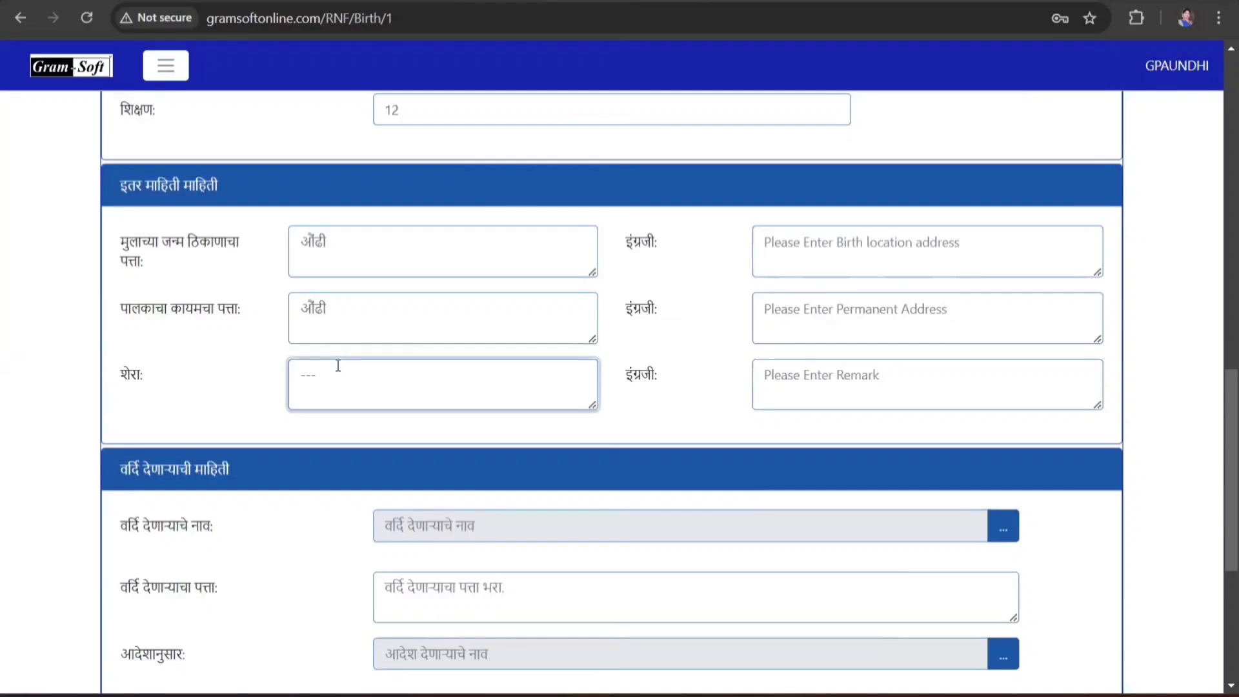
- Enter Aundhi for both English addresses and -- as the English remark
left_click(837, 235)
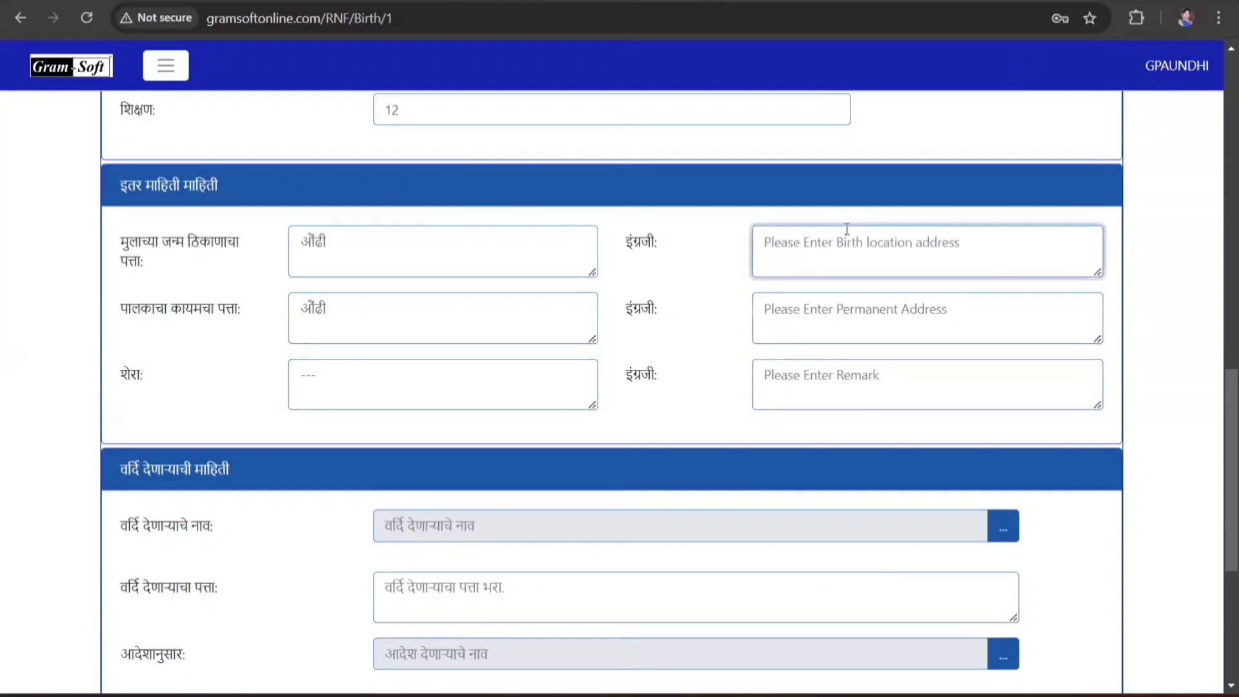
type("Aundhi")
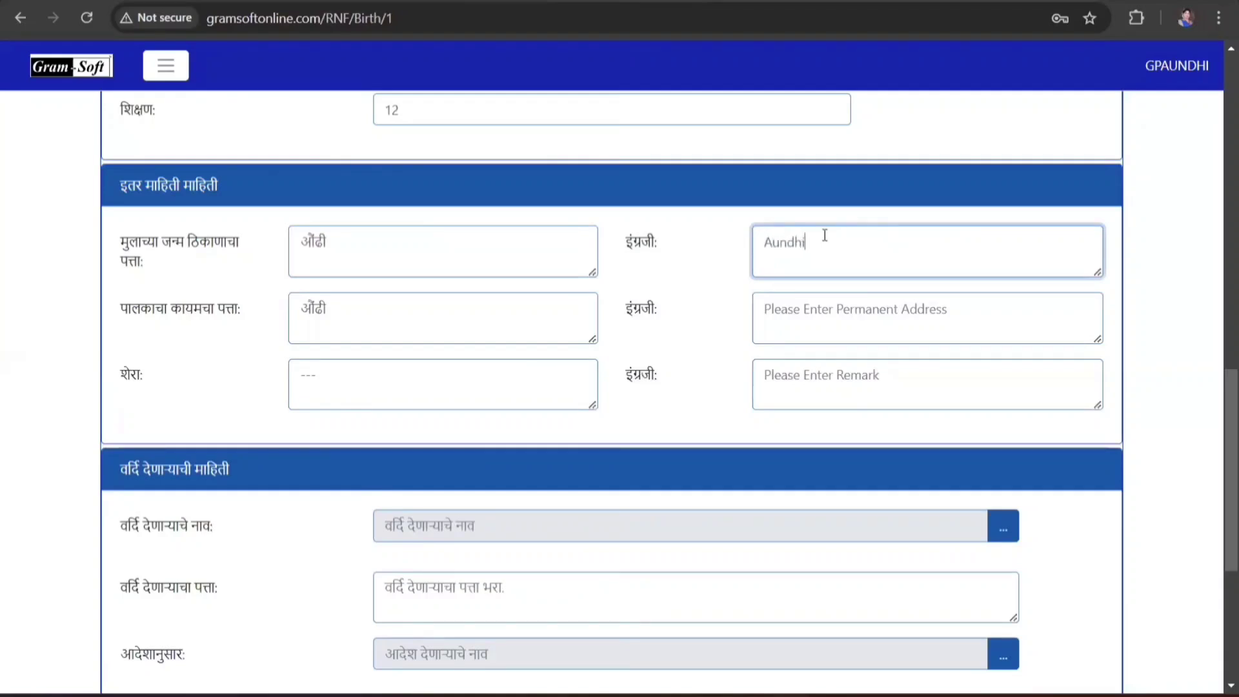
left_click(886, 304)
type("Aundhi")
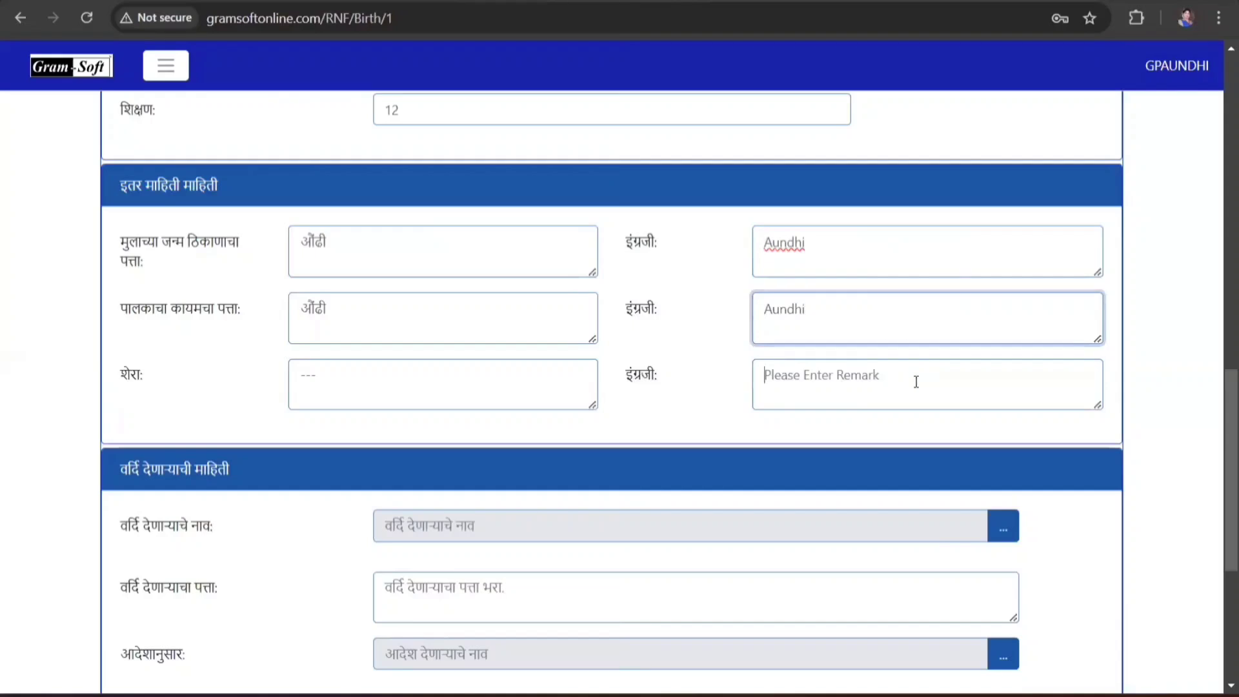
left_click(916, 381)
type("--")
scroll(865, 357, "down", 4)
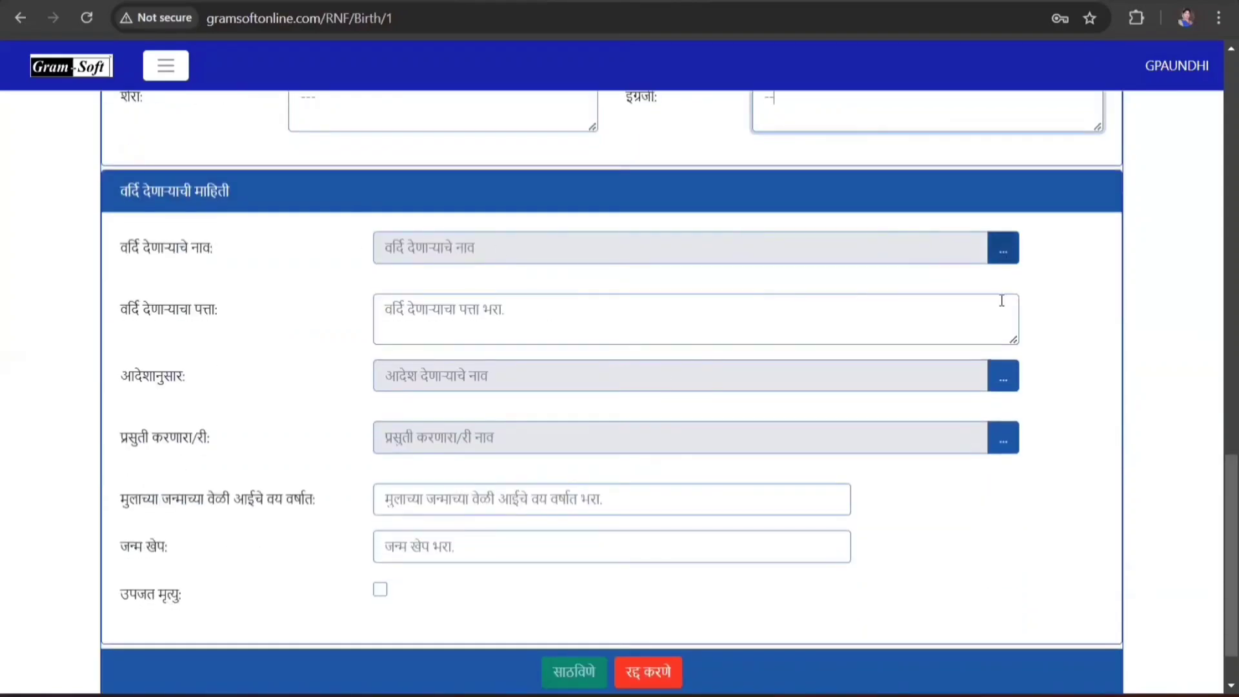
- Enter ---- as informant address, mother's age 25, birth order 1, and save the registration
left_click(449, 318)
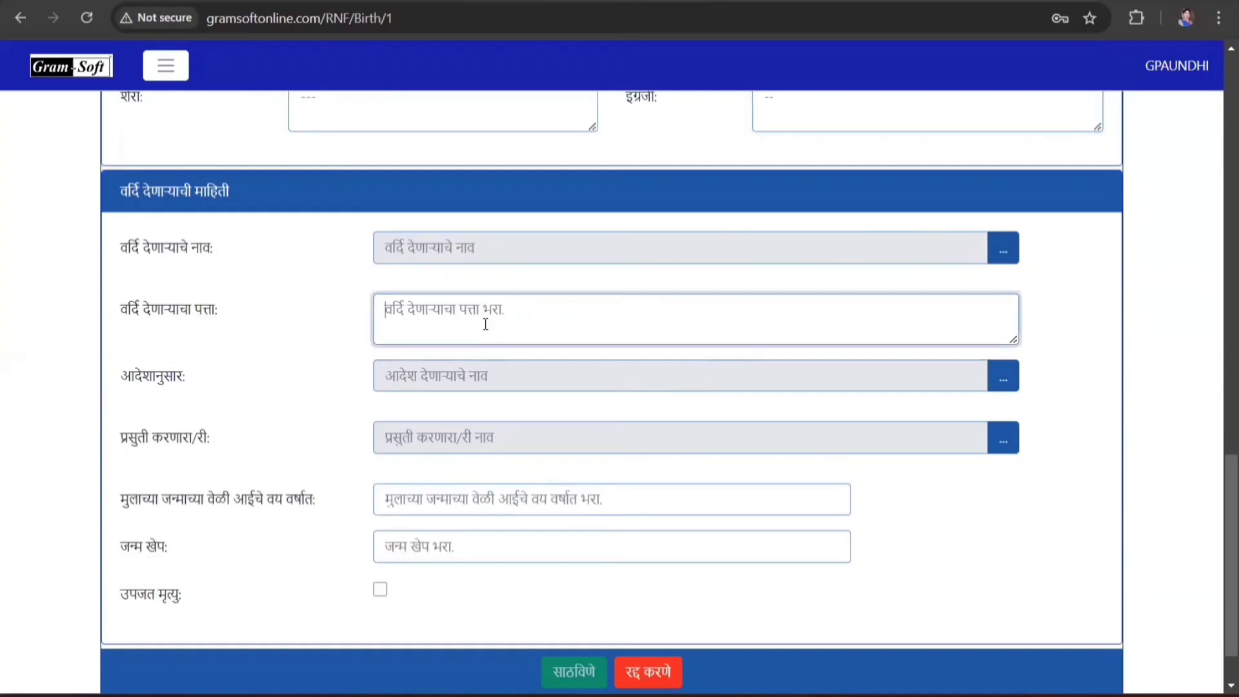
type("----")
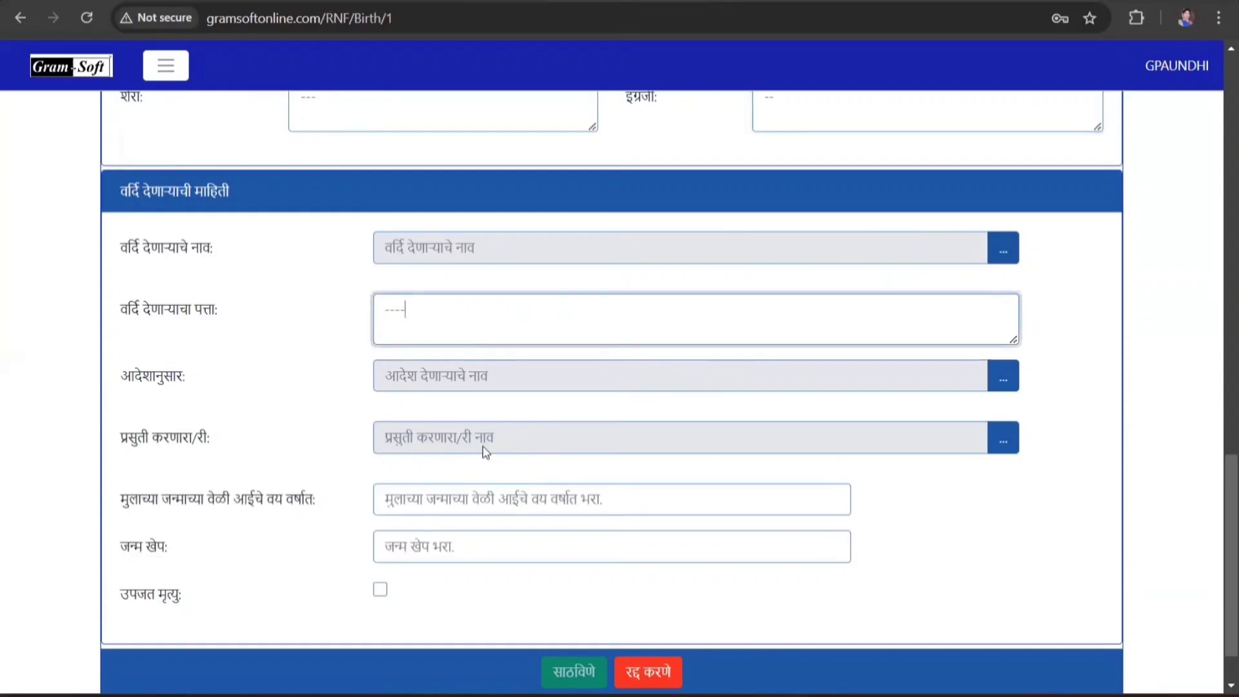
scroll(404, 457, "down", 1)
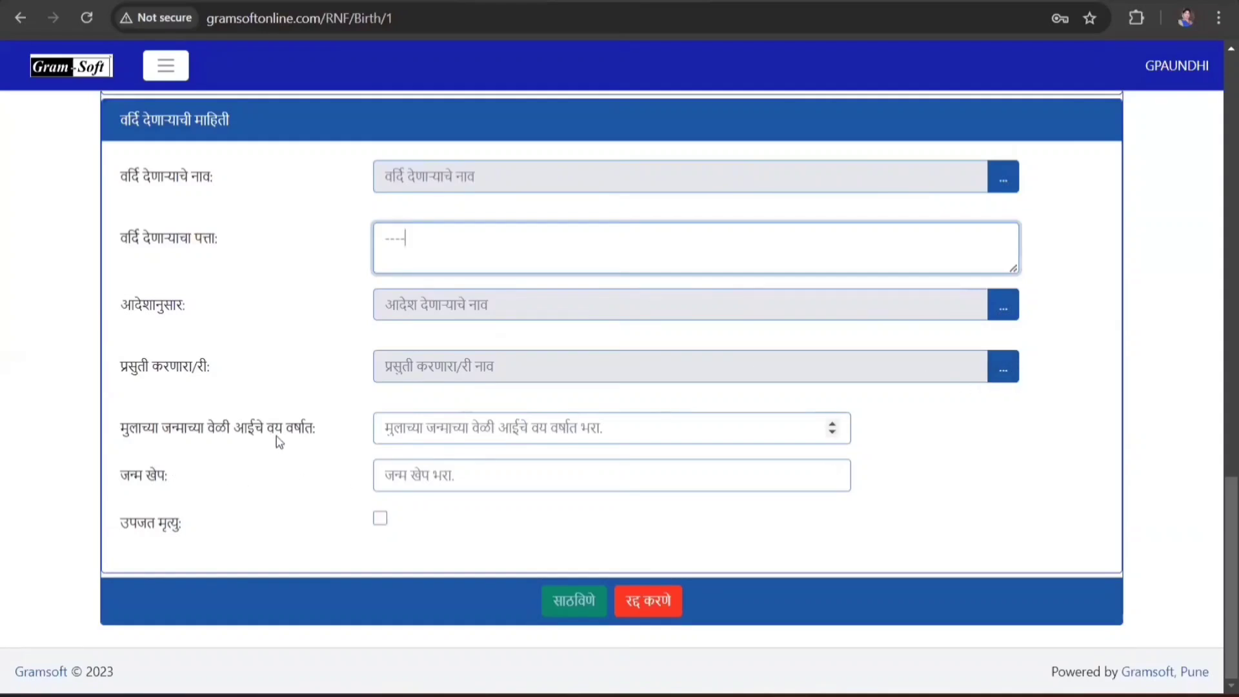
left_click(445, 434)
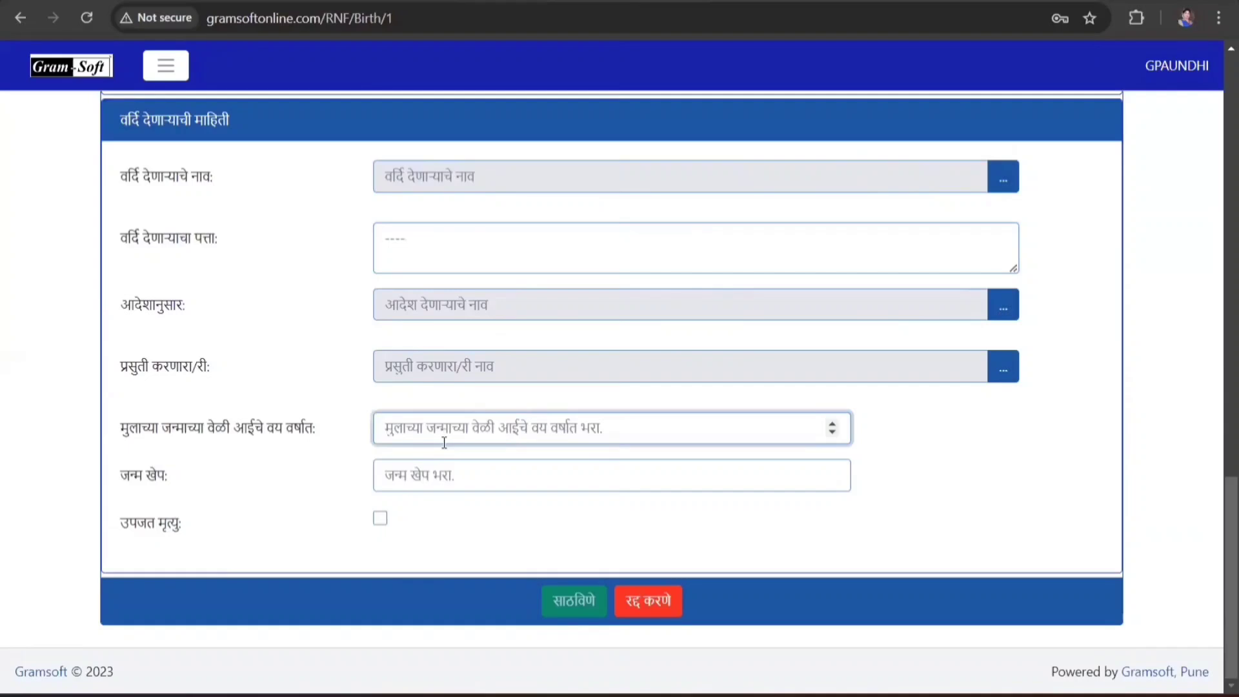
type("25")
left_click(489, 482)
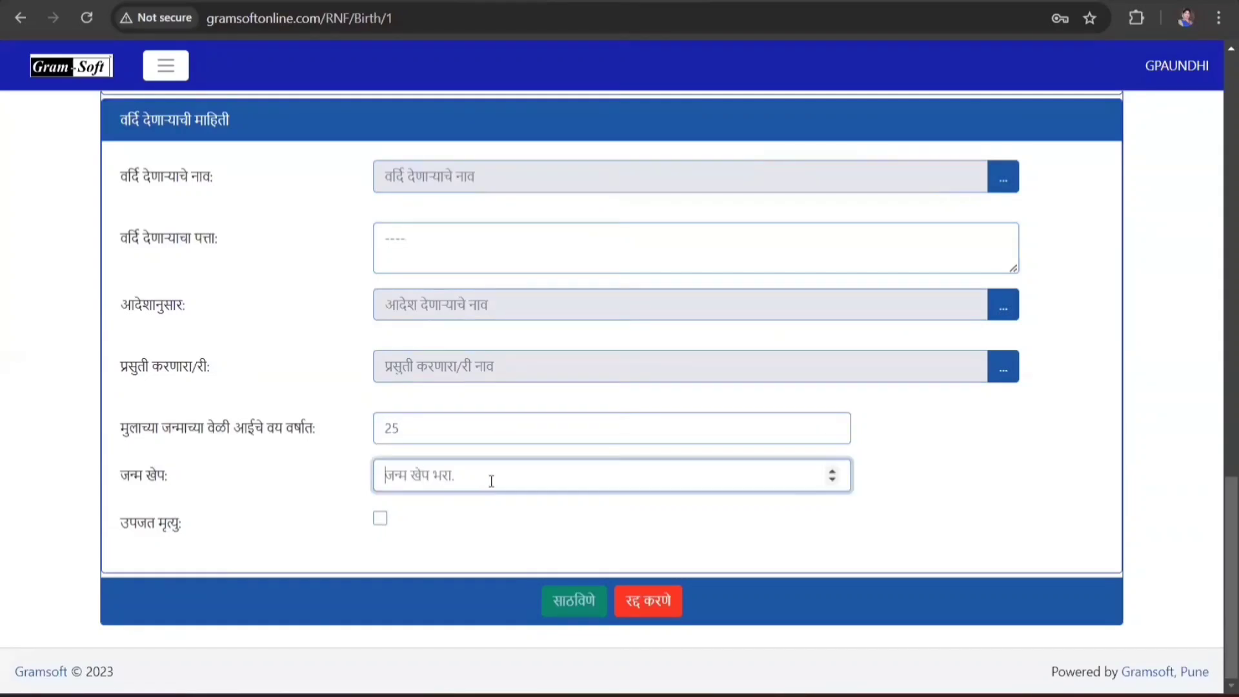
type("1")
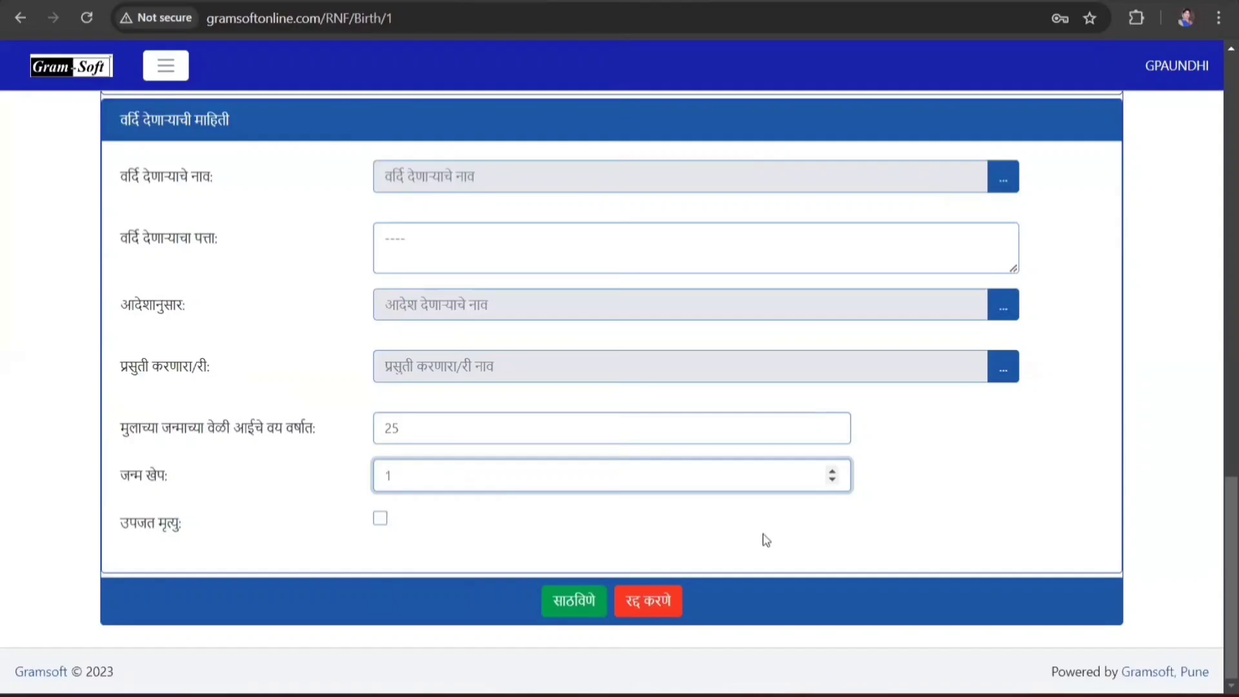
left_click_drag(1219, 484, 1213, 536)
left_click(587, 597)
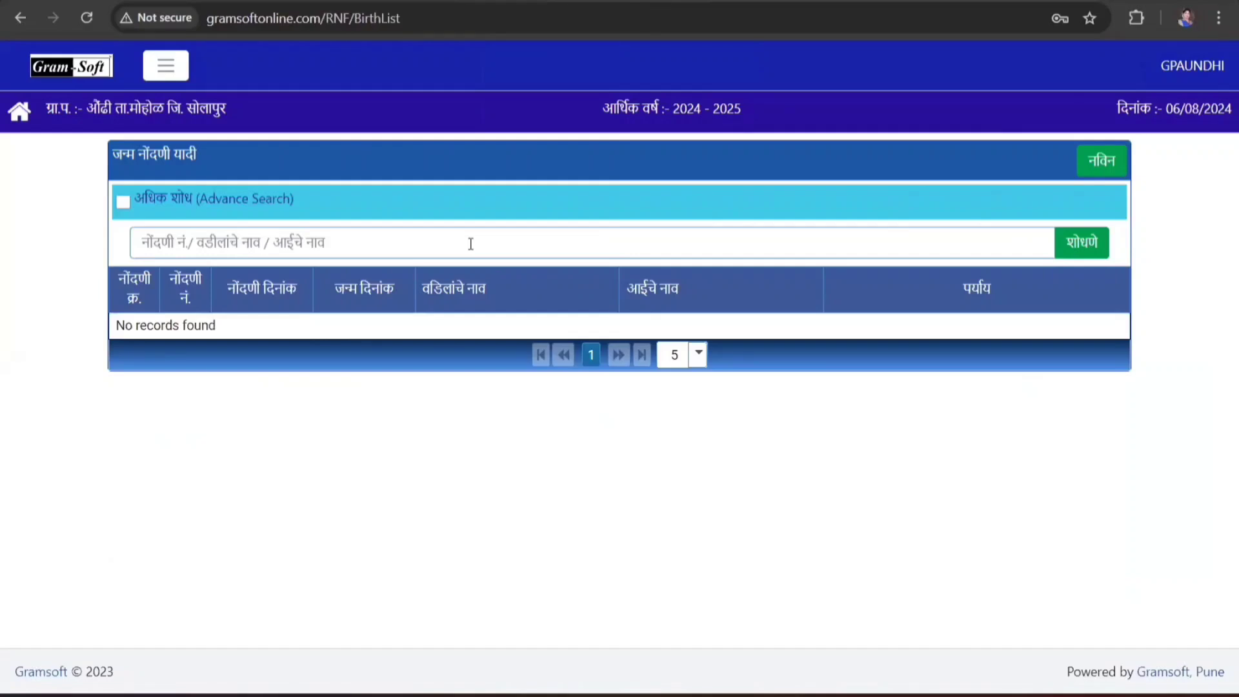
- Search the birth records for 1
left_click(170, 243)
type("1")
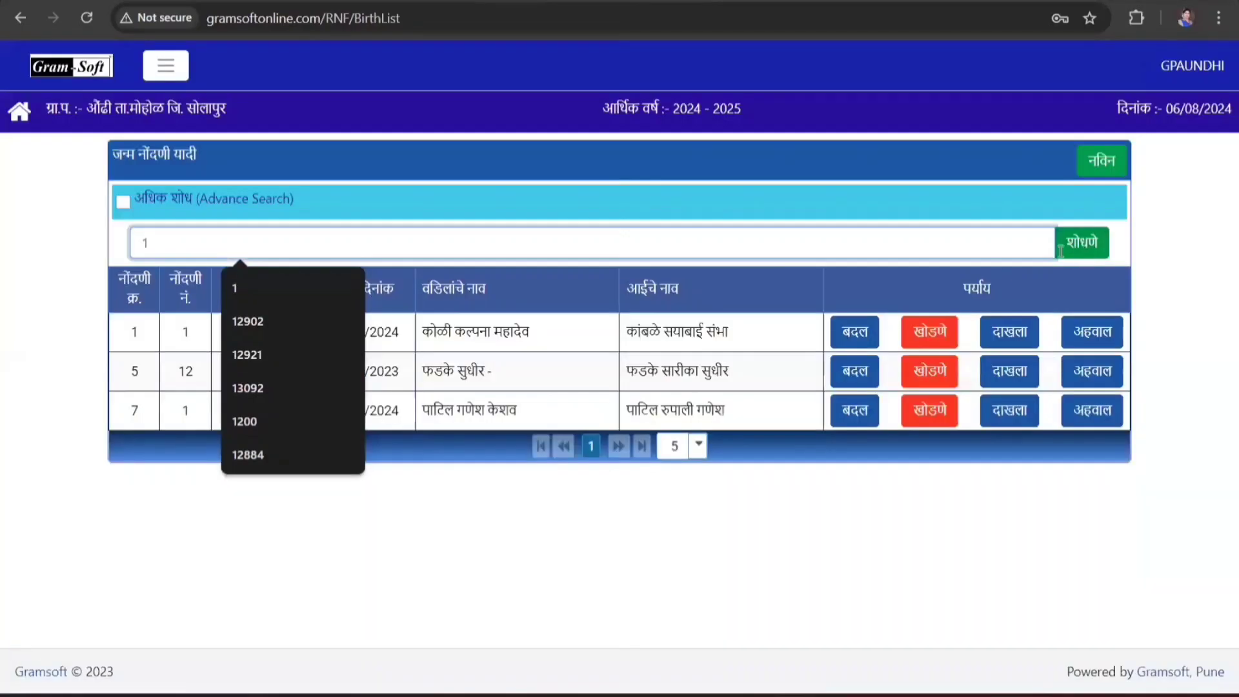
left_click(1060, 250)
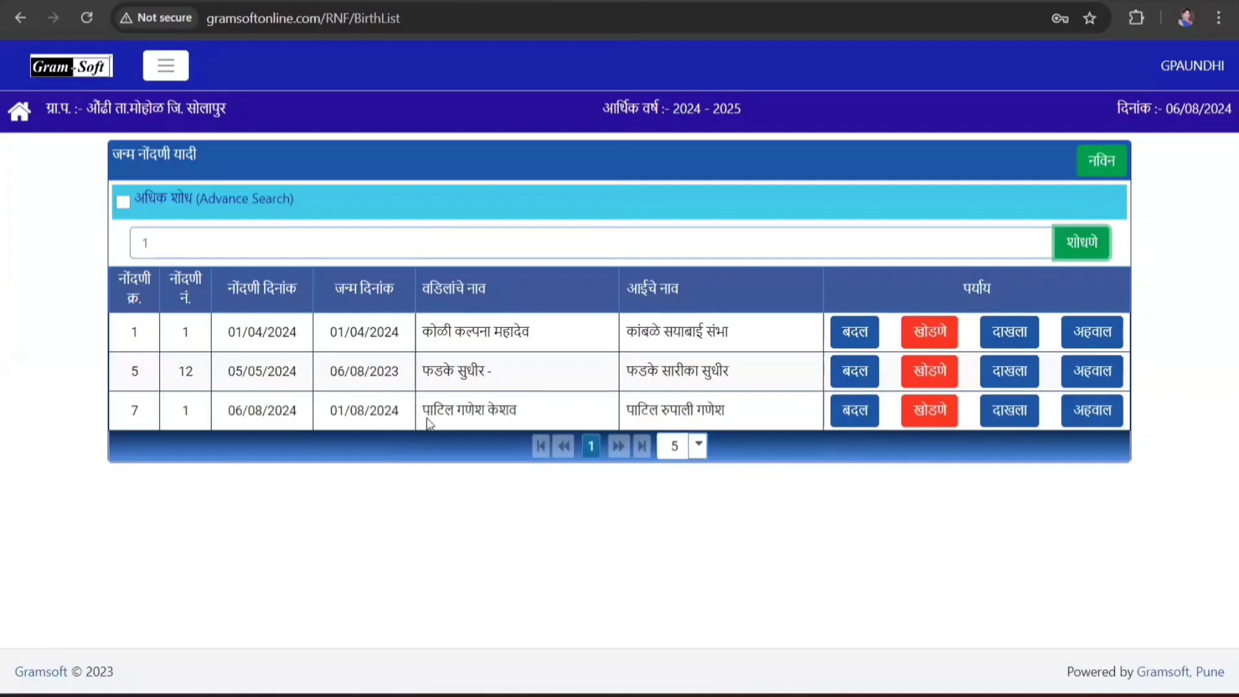
- Generate the newest record's दाखला with जावक नं. 1 and no copy fee (नाही)
left_click(1013, 418)
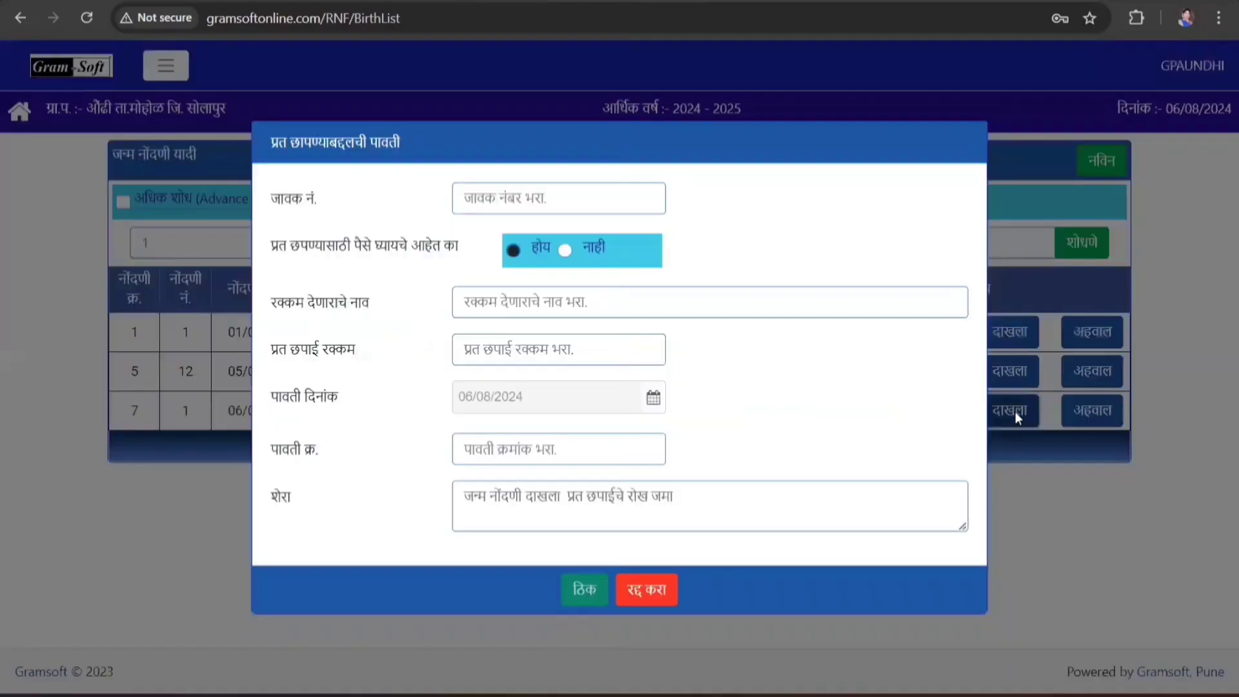
left_click(541, 200)
type("1")
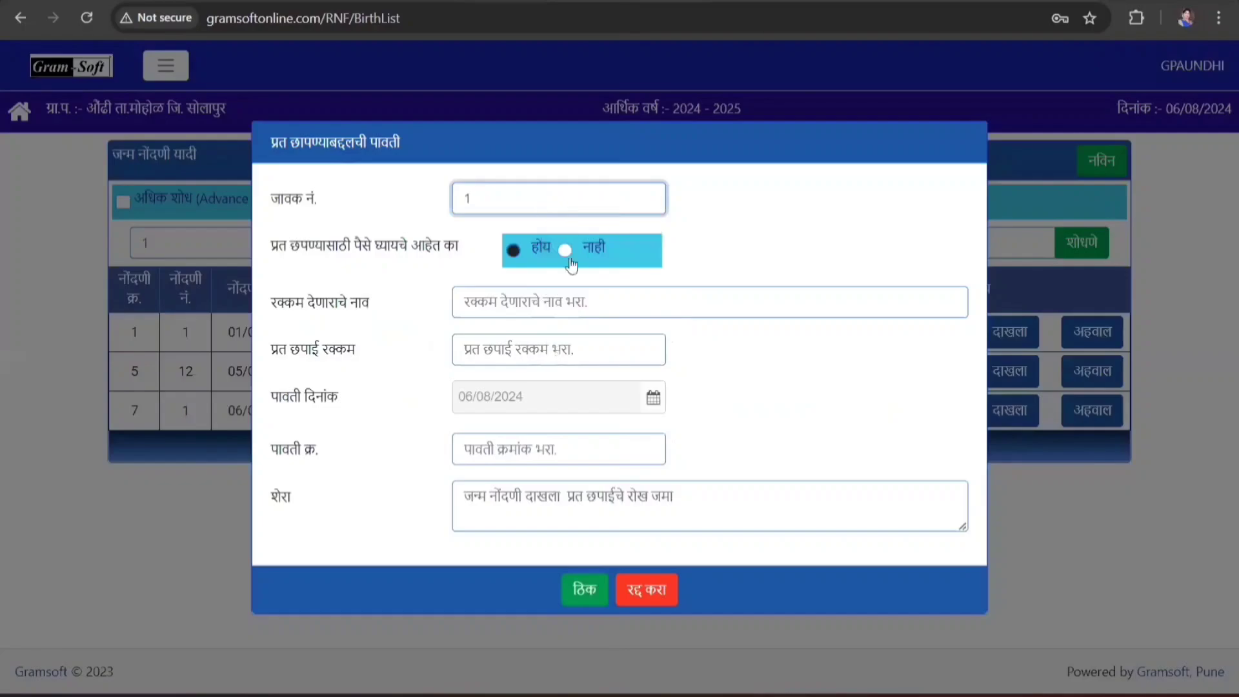
left_click(566, 251)
left_click(582, 589)
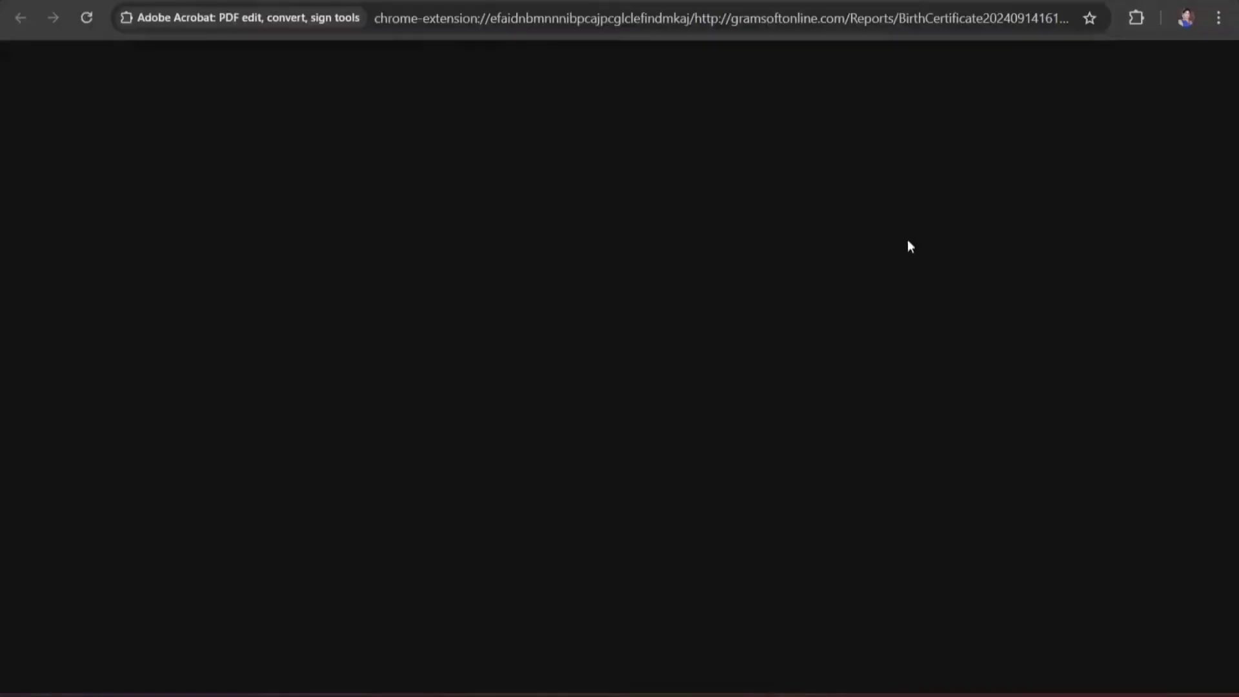
- Scroll through the Form No. 5 certificate to check birth date 01/08/2024, Registration No. 1 and issue date 14/09/2024
scroll(946, 469, "down", 3)
scroll(946, 469, "up", 3)
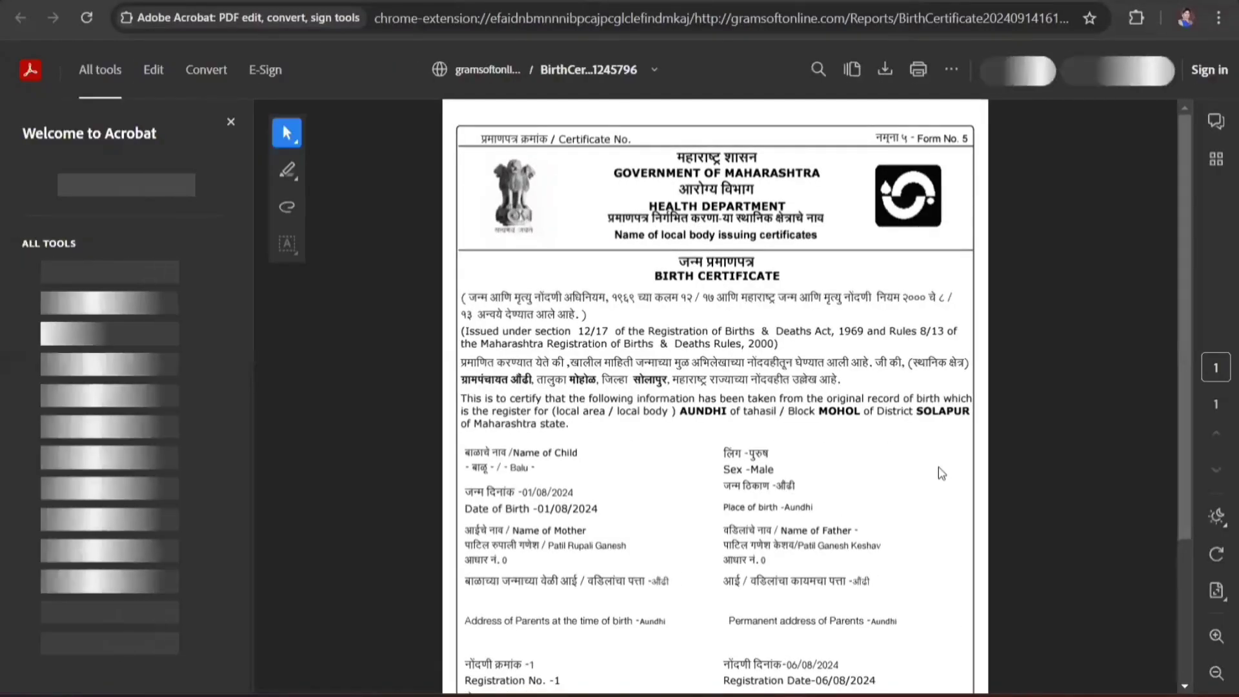
scroll(941, 473, "down", 3)
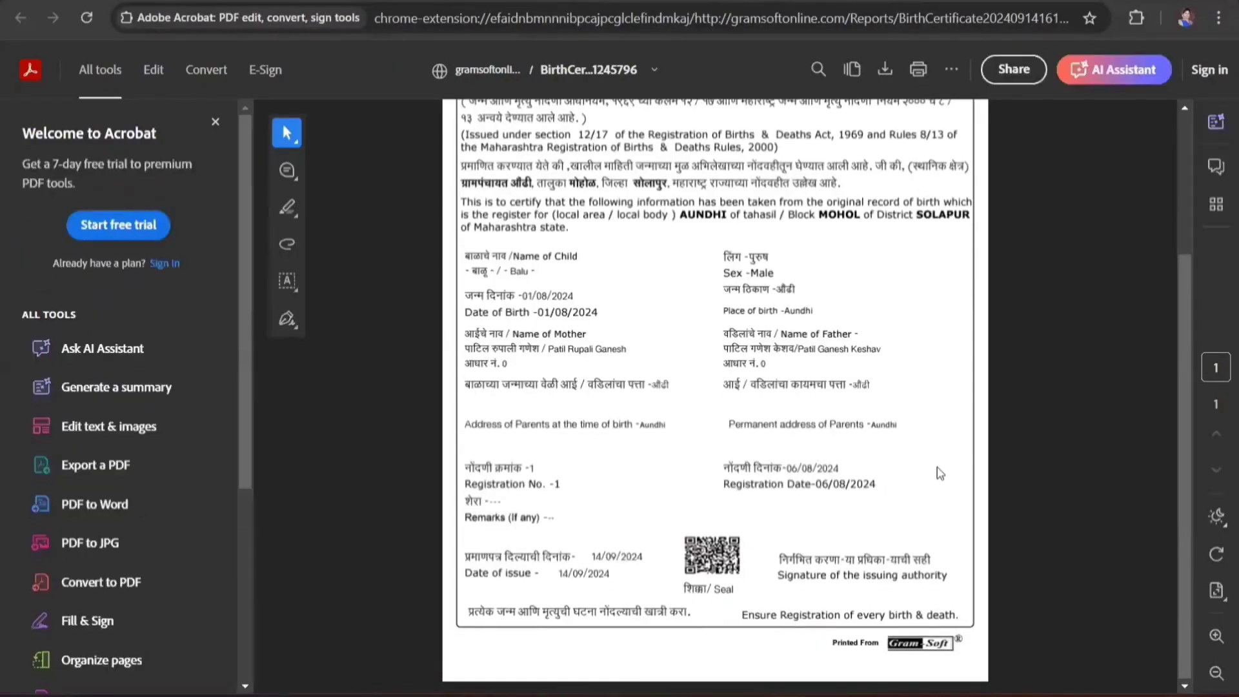